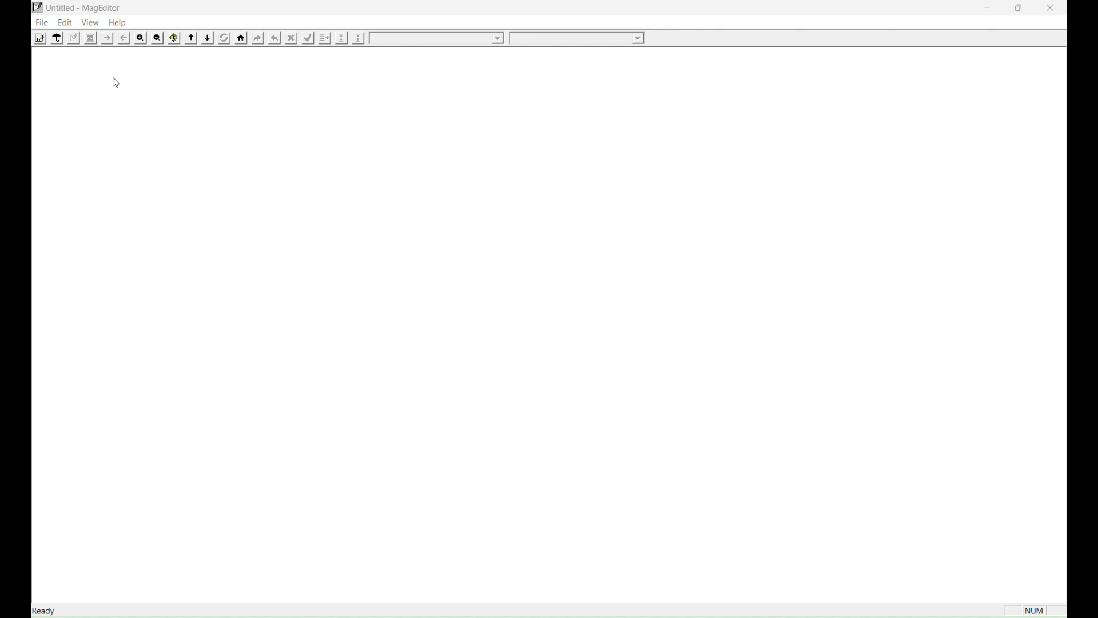
# - Import the survey data file SRVY0-ACQU22-20Hz.csv
pyautogui.click(42, 23)
pyautogui.click(120, 105)
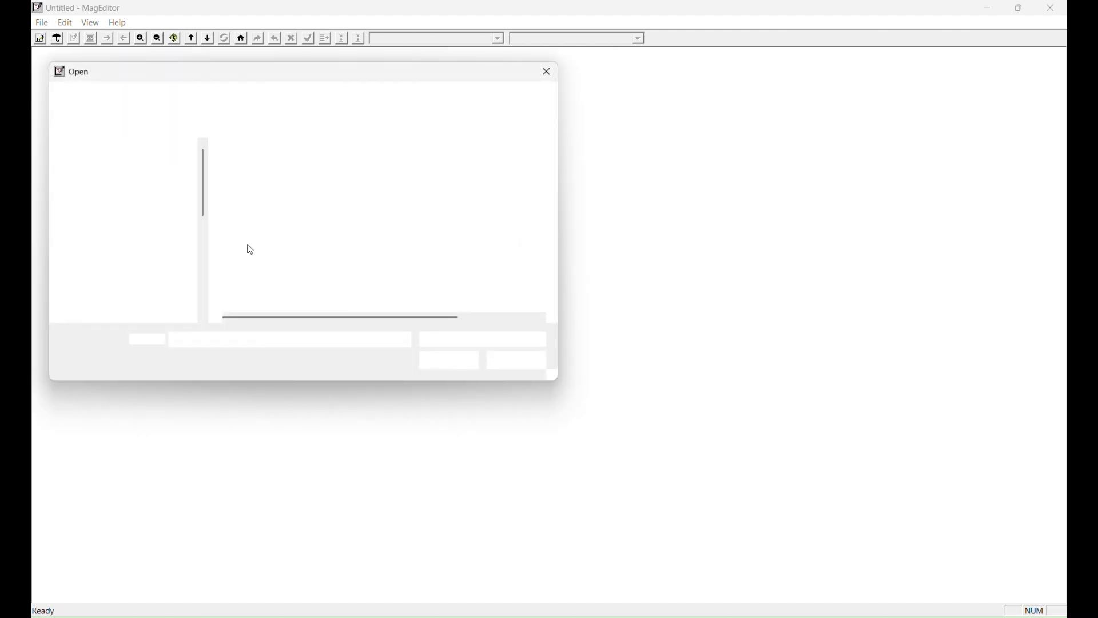
pyautogui.doubleClick(288, 213)
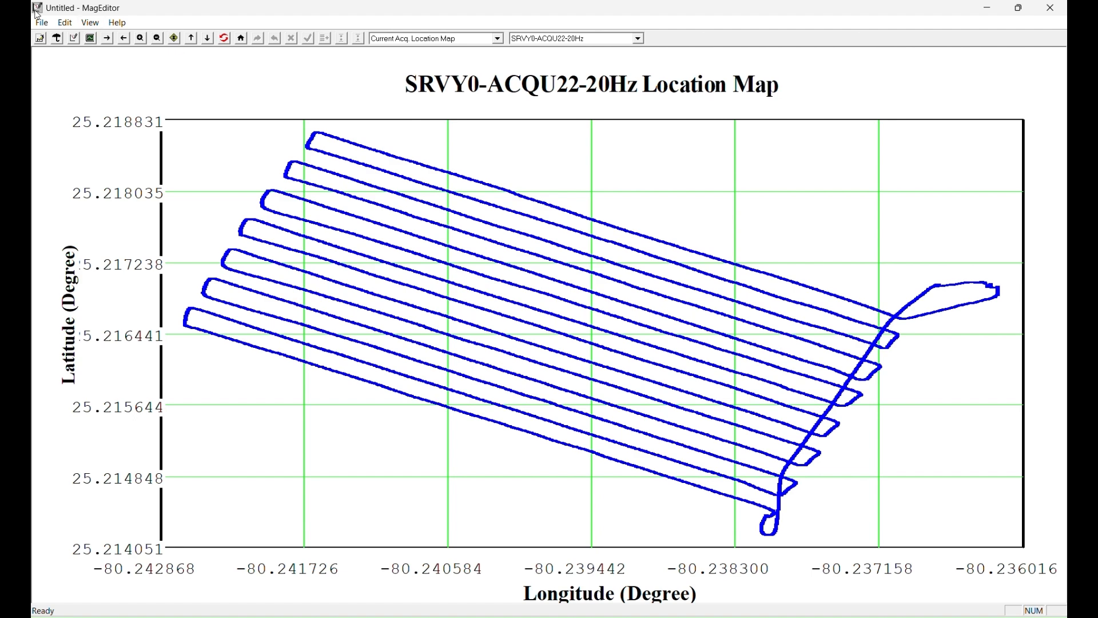
pyautogui.click(41, 23)
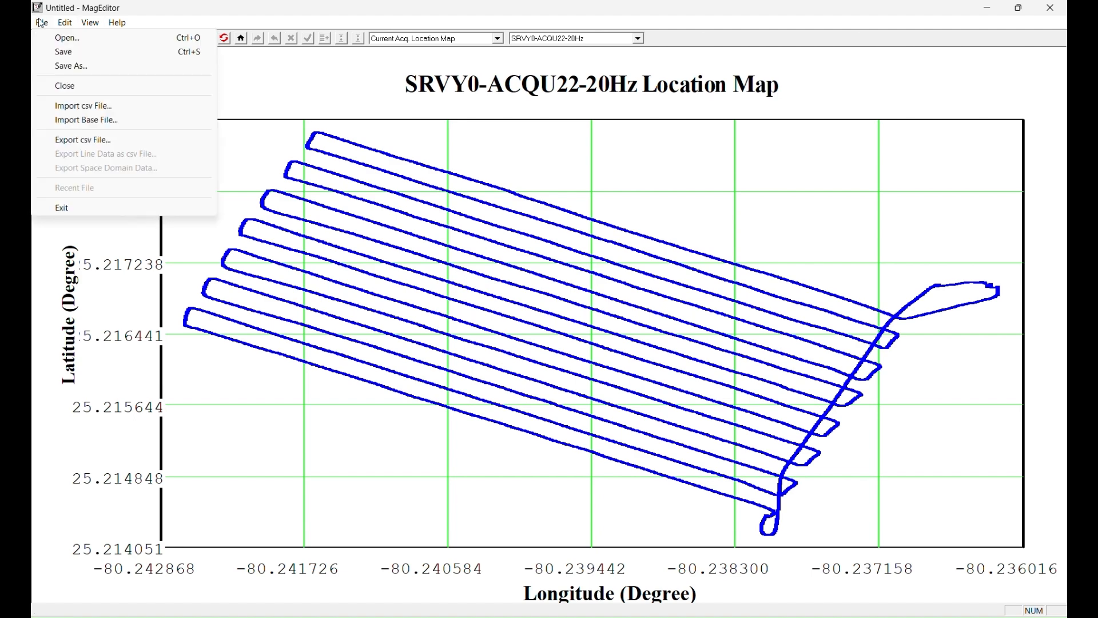
pyautogui.click(72, 119)
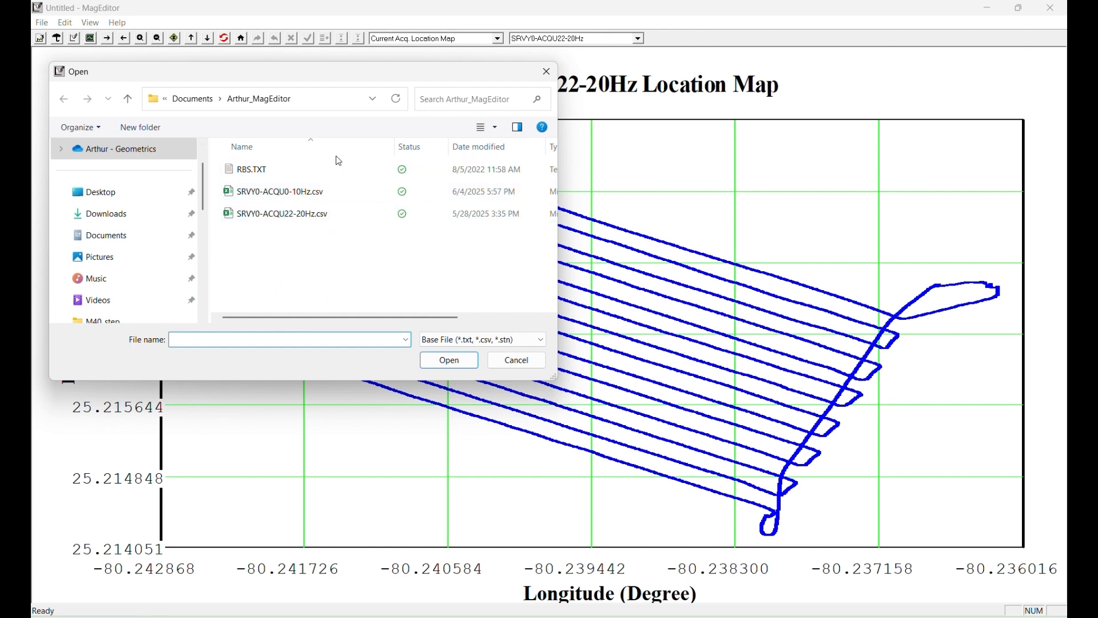
pyautogui.click(547, 71)
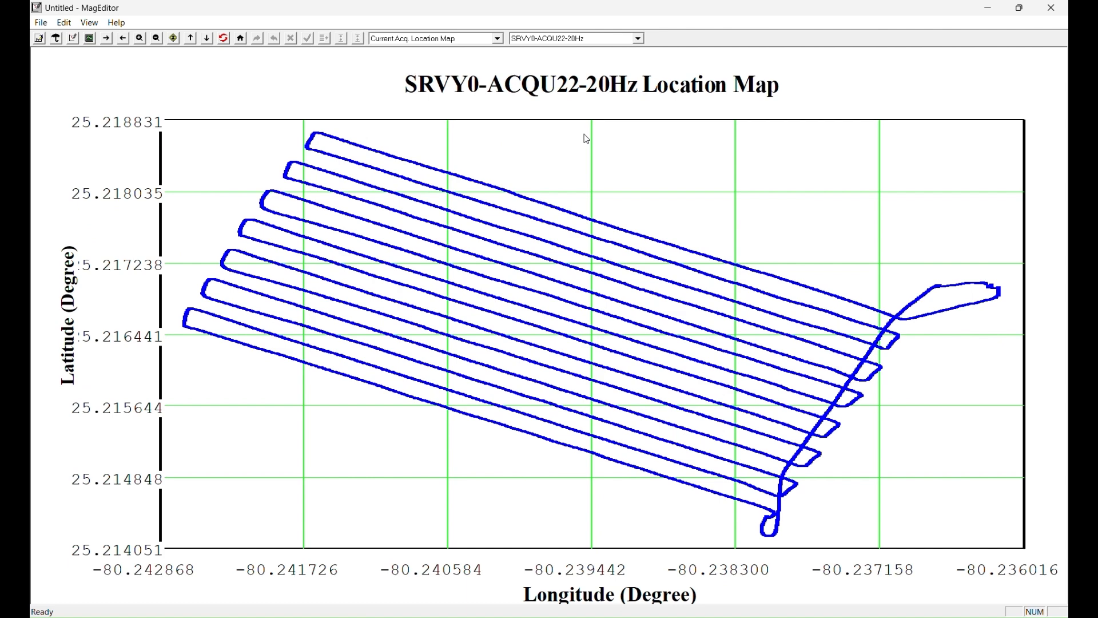
# - Compare the current acquisition's location map with its time series, ending on the time series view
pyautogui.press('Up')
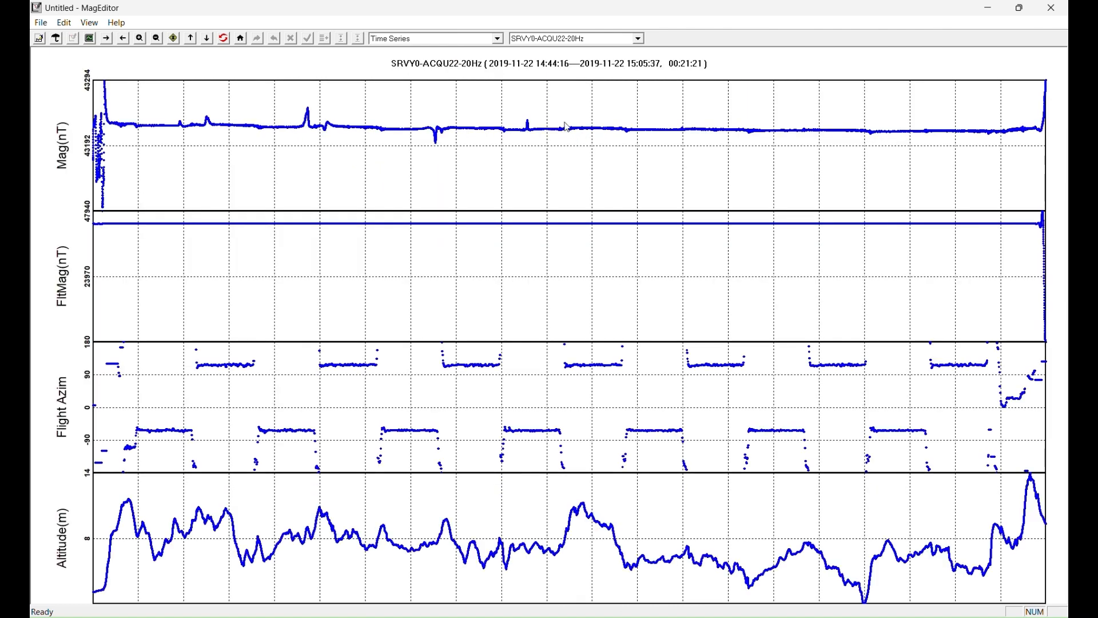
pyautogui.press('Down')
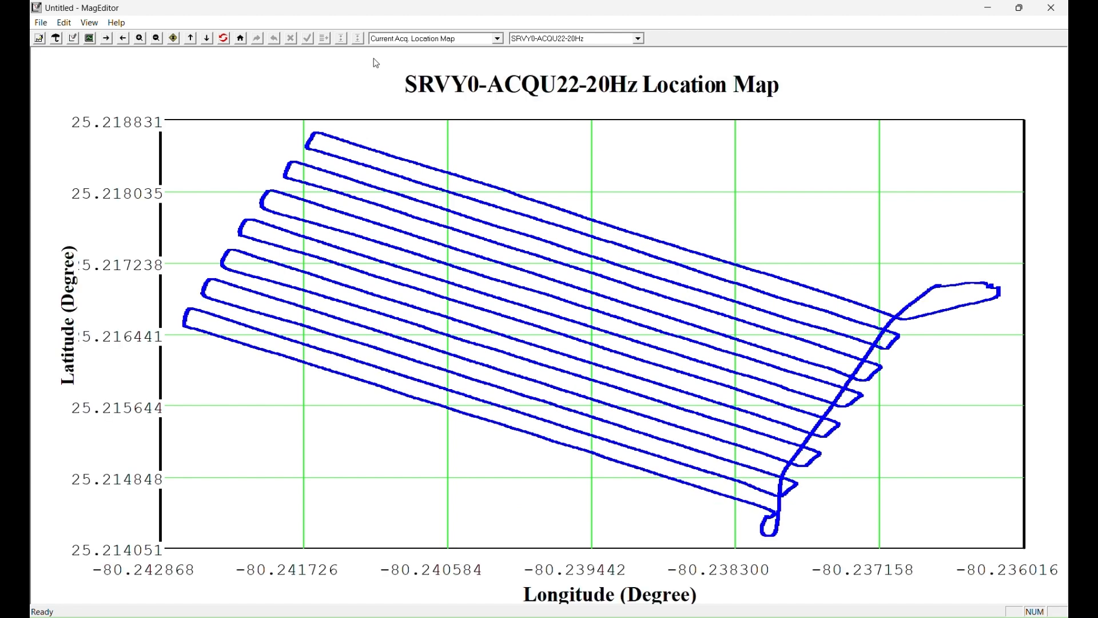
pyautogui.click(410, 40)
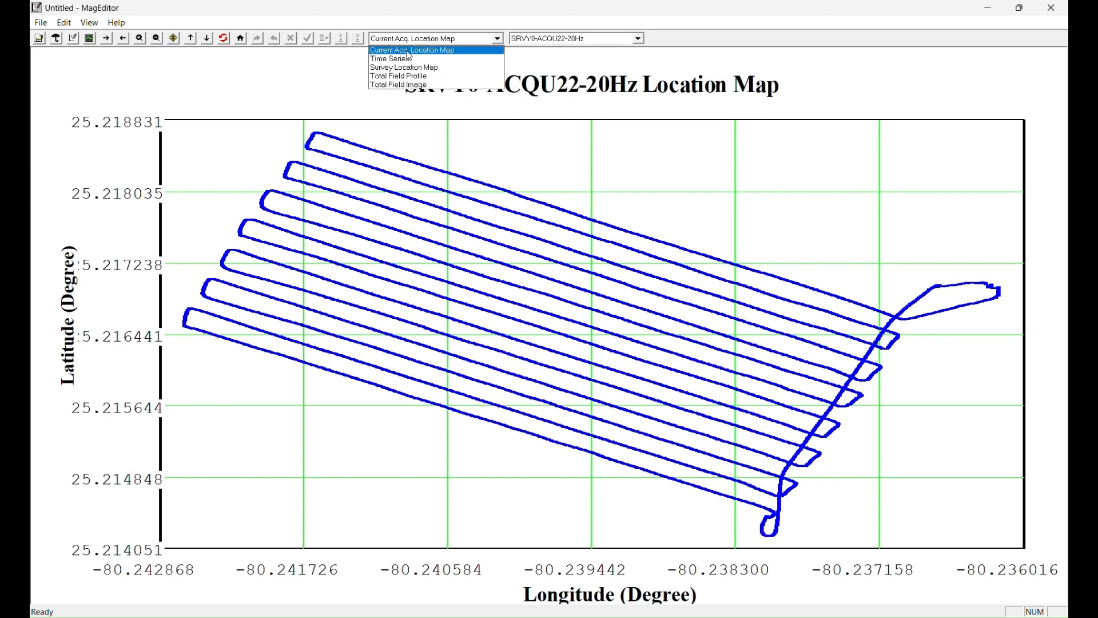
pyautogui.click(409, 58)
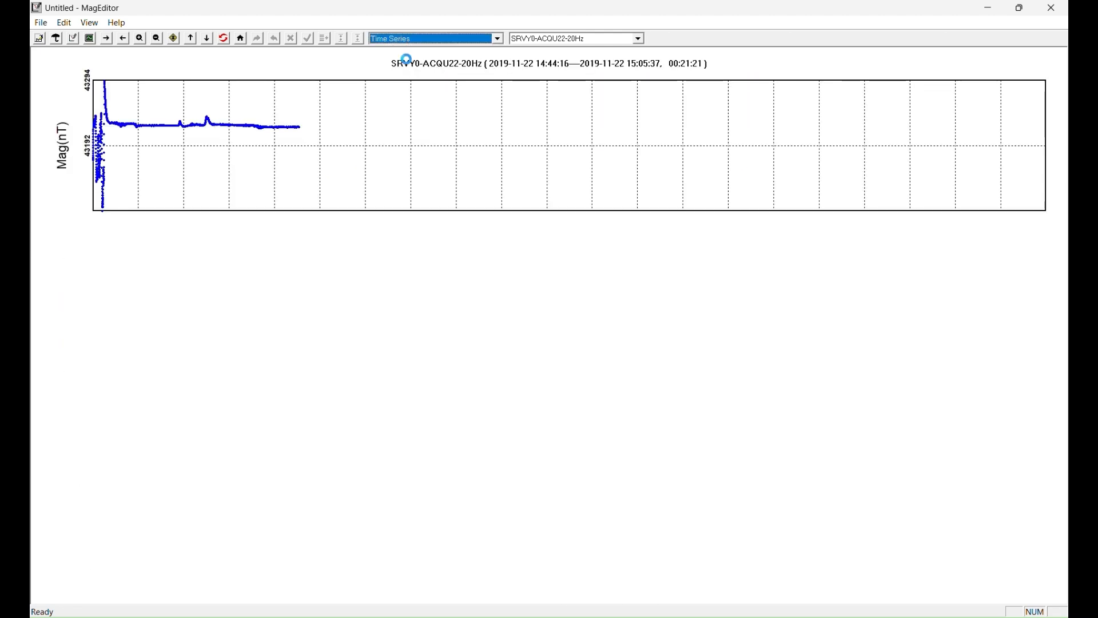
pyautogui.press('Down')
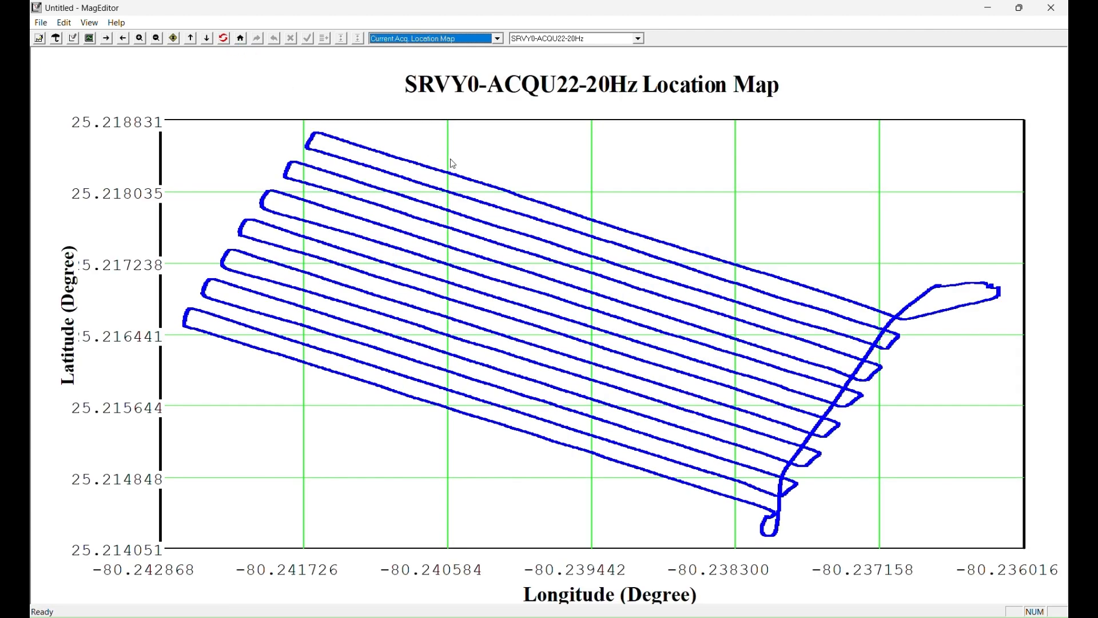
pyautogui.press('Up')
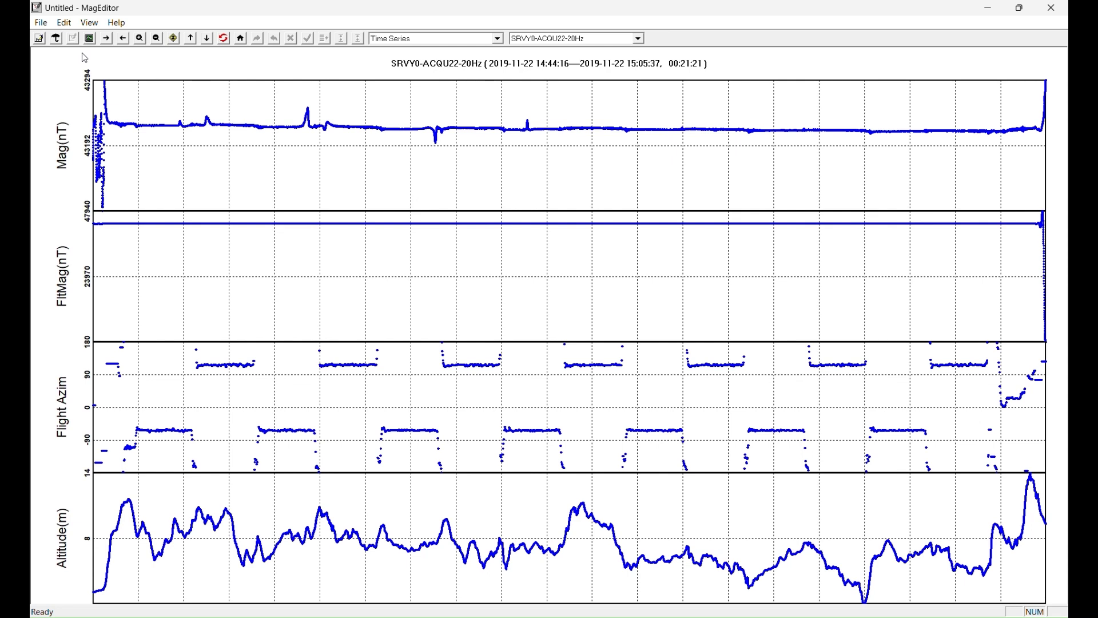
# - Apply Low Pass Filter and Background Field Removal to all acquisitions, leaving background field correction off
pyautogui.click(64, 24)
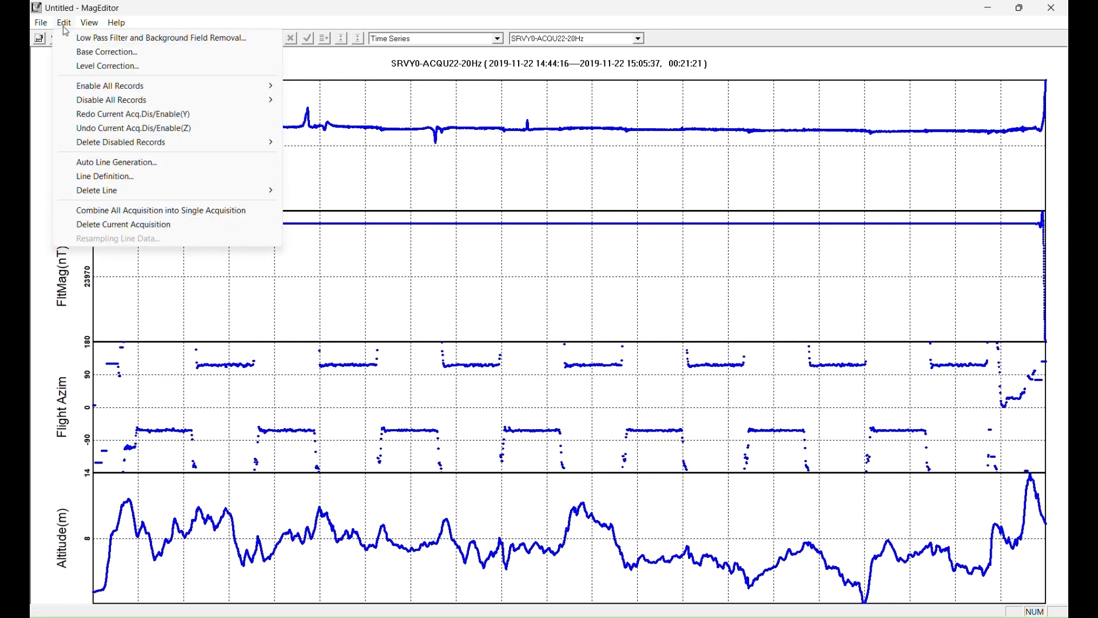
pyautogui.click(86, 38)
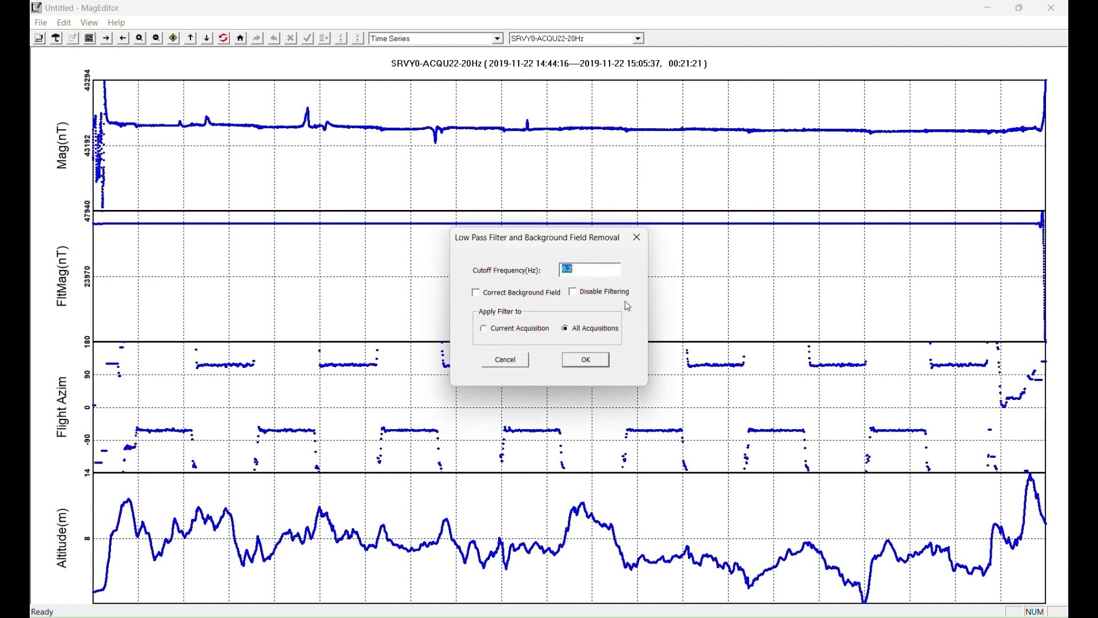
pyautogui.click(585, 359)
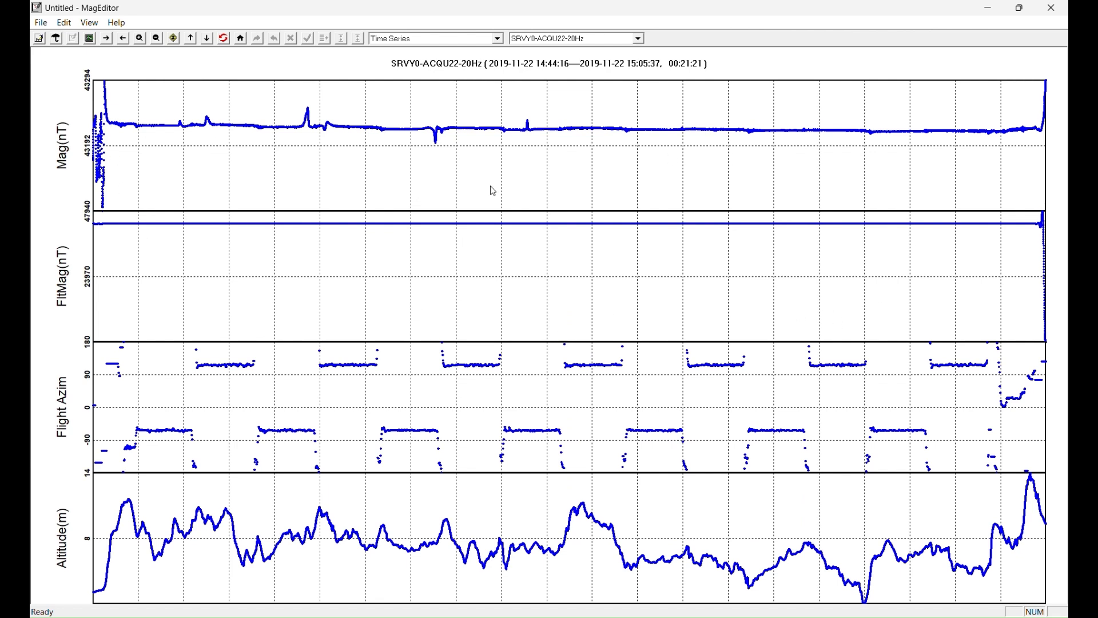
# - Disable the records of the southwesternmost turn on the current acquisition's location map
pyautogui.press('Down')
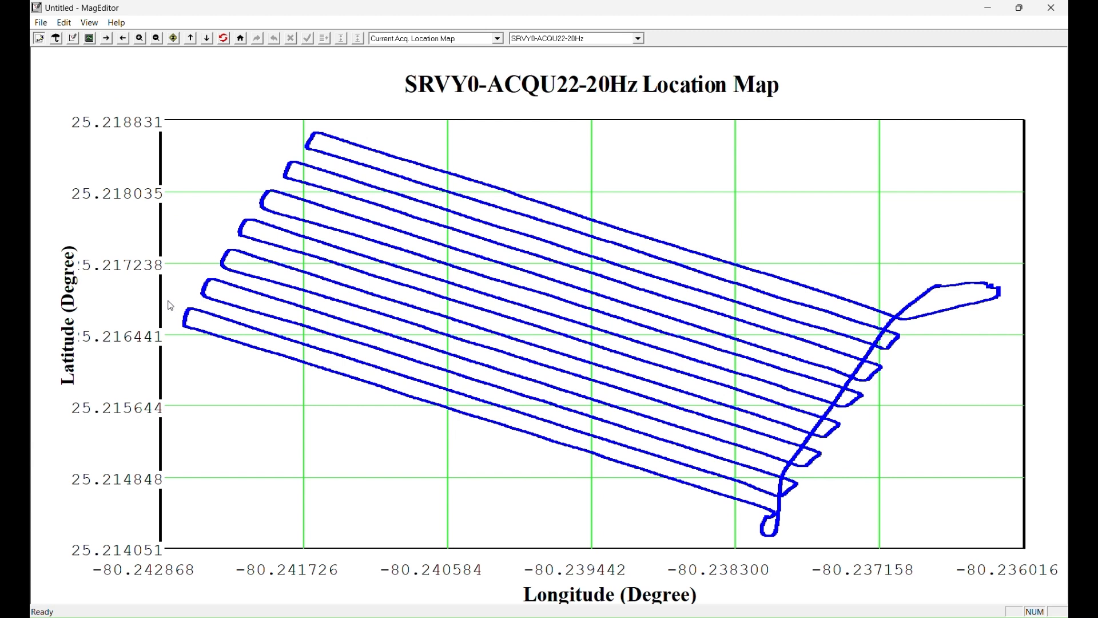
pyautogui.moveTo(168, 301); pyautogui.dragTo(198, 336)
pyautogui.press('Delete')
# - Select the remaining turns along the west ends of the survey lines with a widened rectangle and disable their records
pyautogui.click(73, 38)
pyautogui.click(73, 38)
pyautogui.moveTo(189, 308)
pyautogui.mouseDown()
pyautogui.moveTo(240, 285)
pyautogui.moveTo(293, 205)
pyautogui.moveTo(318, 138)
pyautogui.mouseUp()
pyautogui.click(326, 128)
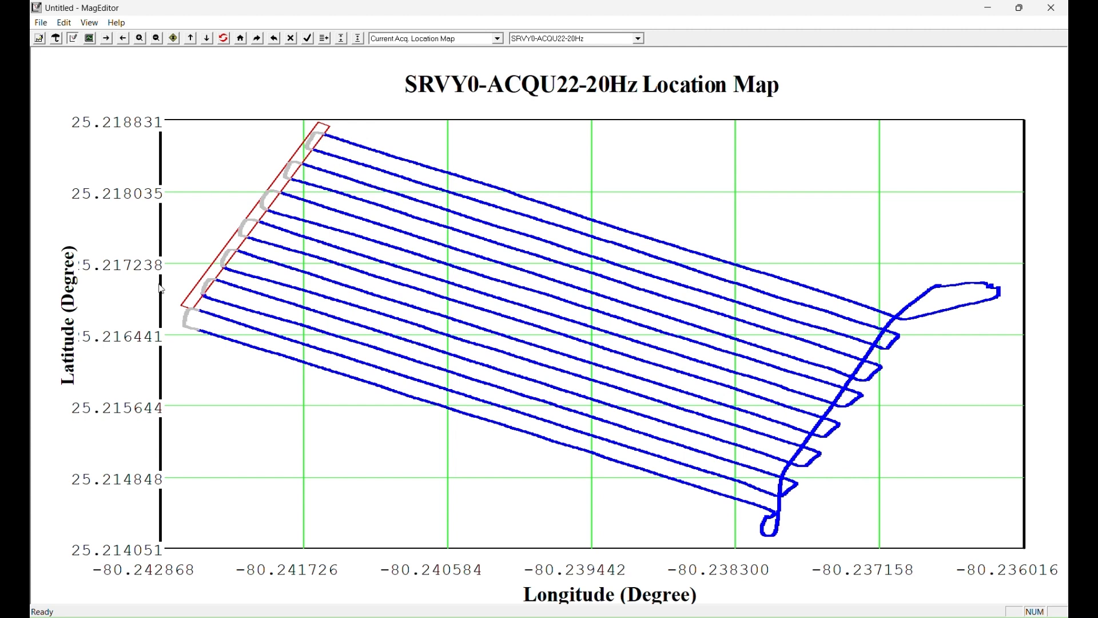
pyautogui.click(344, 41)
pyautogui.click(344, 41)
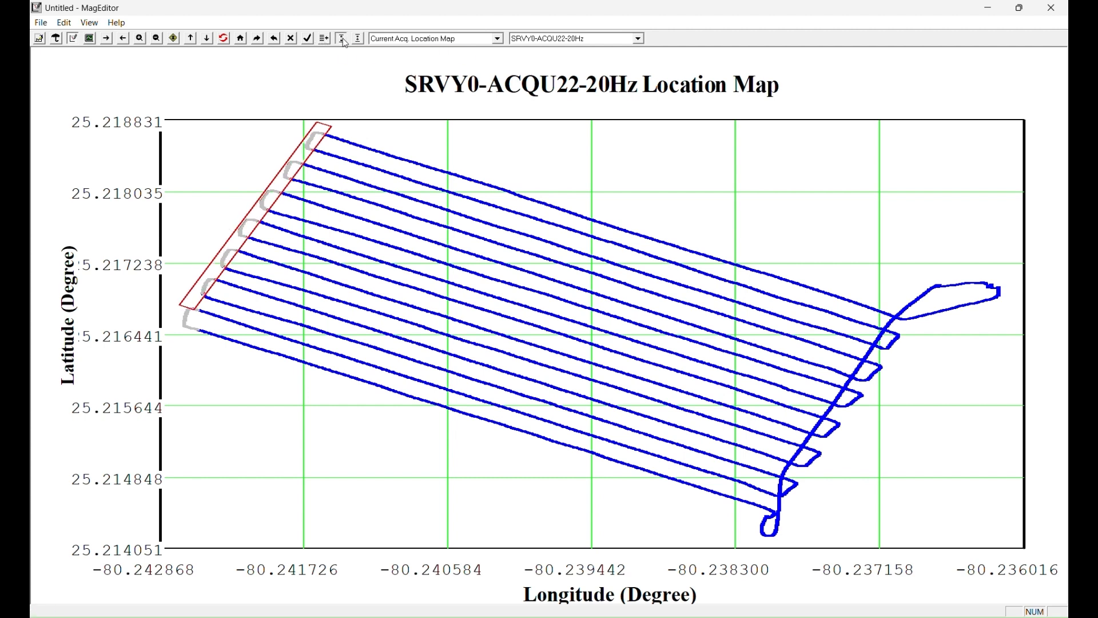
pyautogui.click(343, 39)
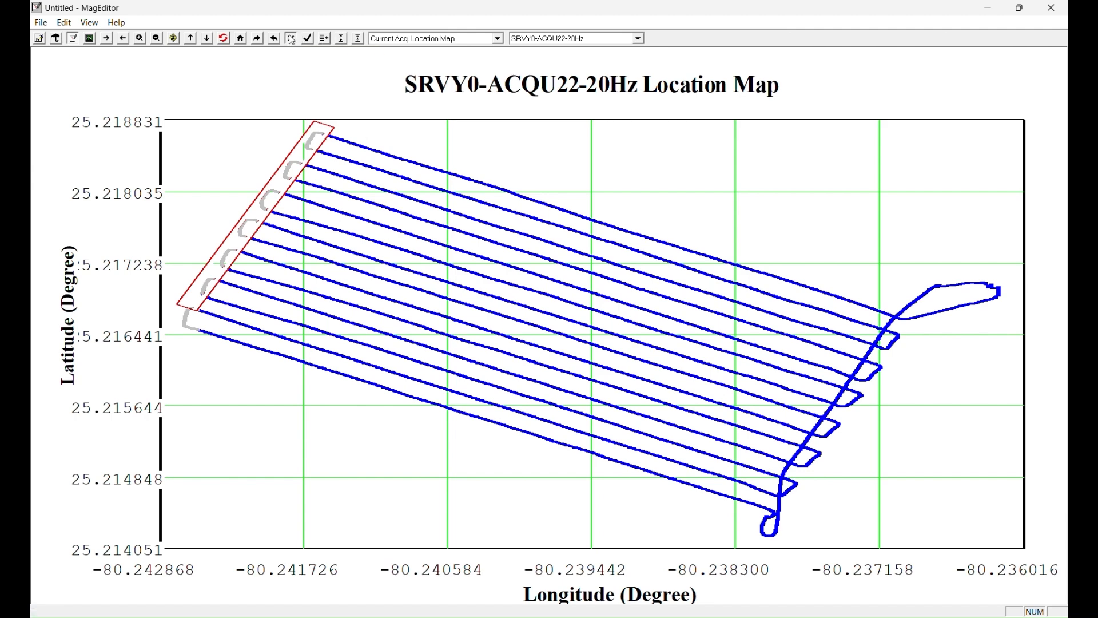
pyautogui.click(291, 38)
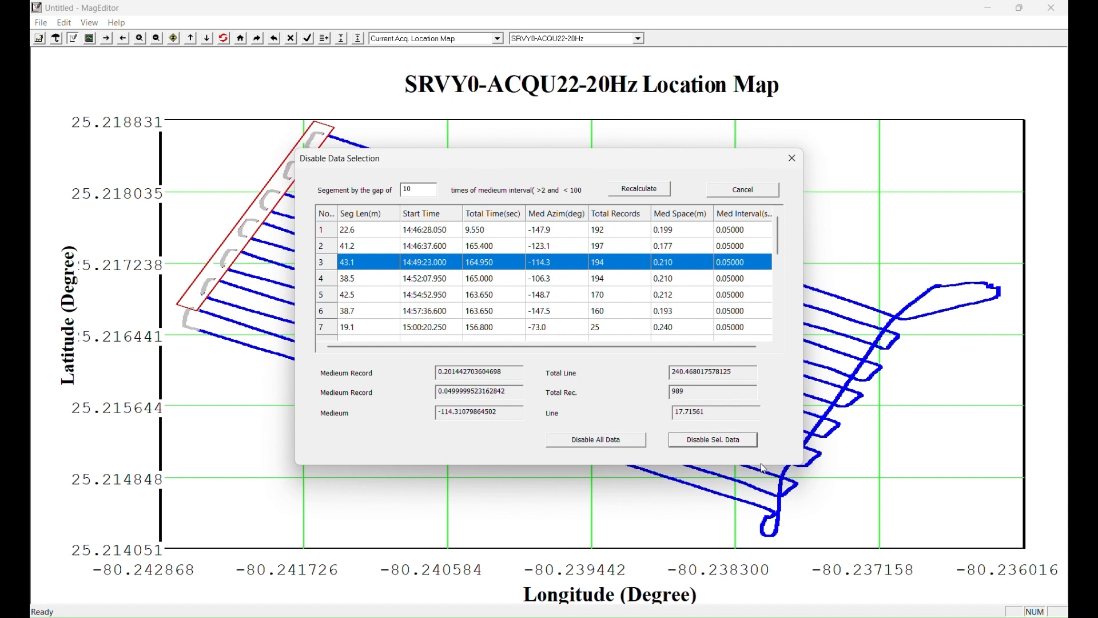
pyautogui.click(673, 440)
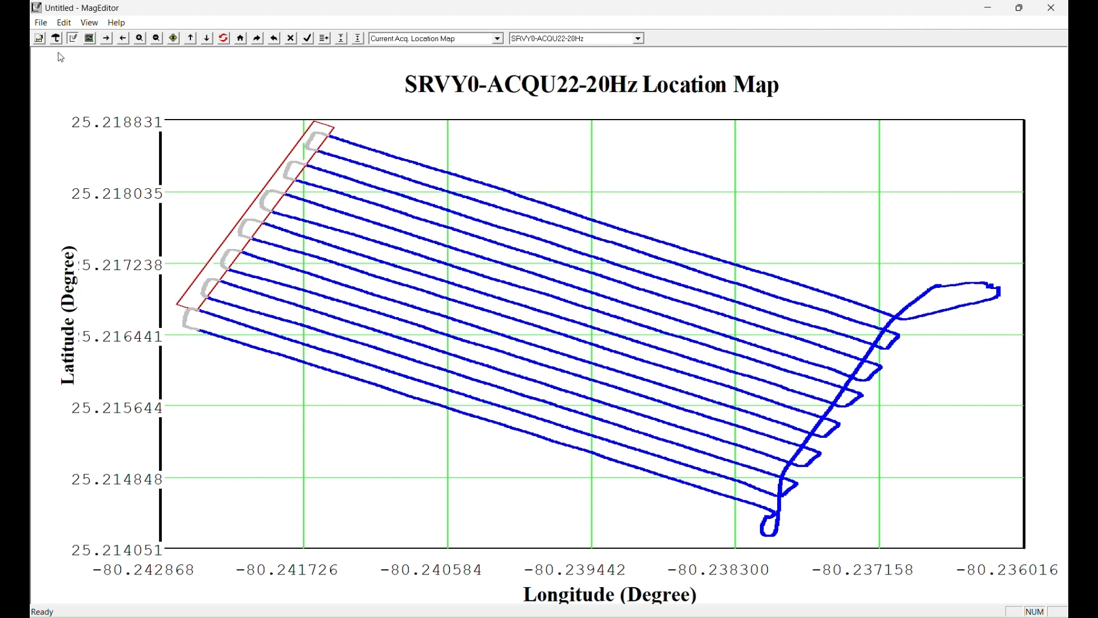
pyautogui.click(44, 42)
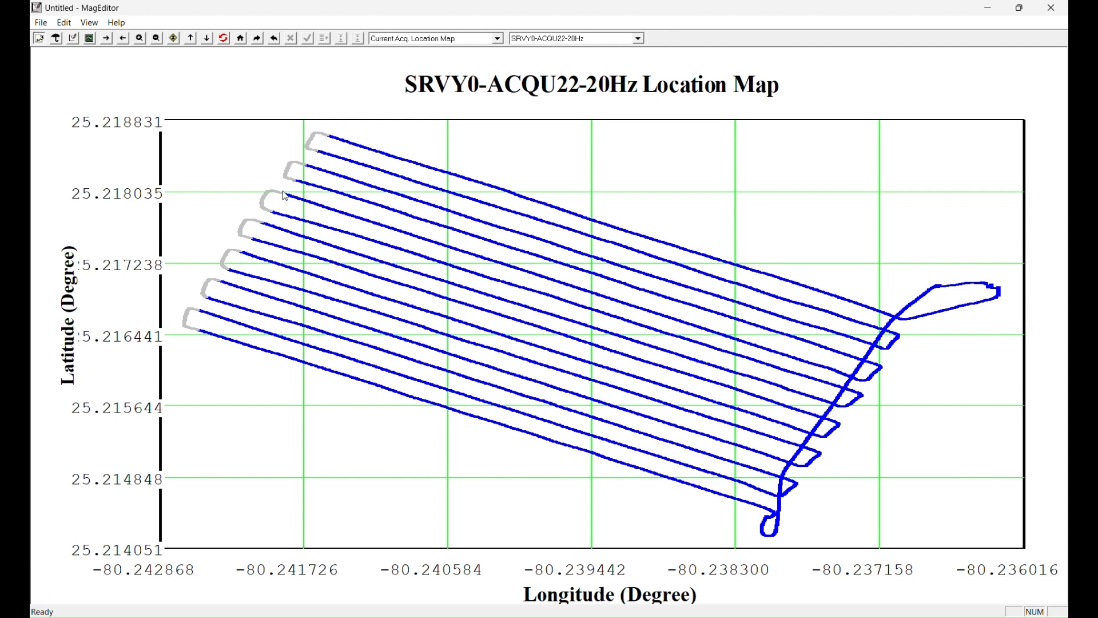
# - Disable the off-line records at the start and end of the time series and the leftover northeast loop records on the location map
pyautogui.doubleClick(914, 309)
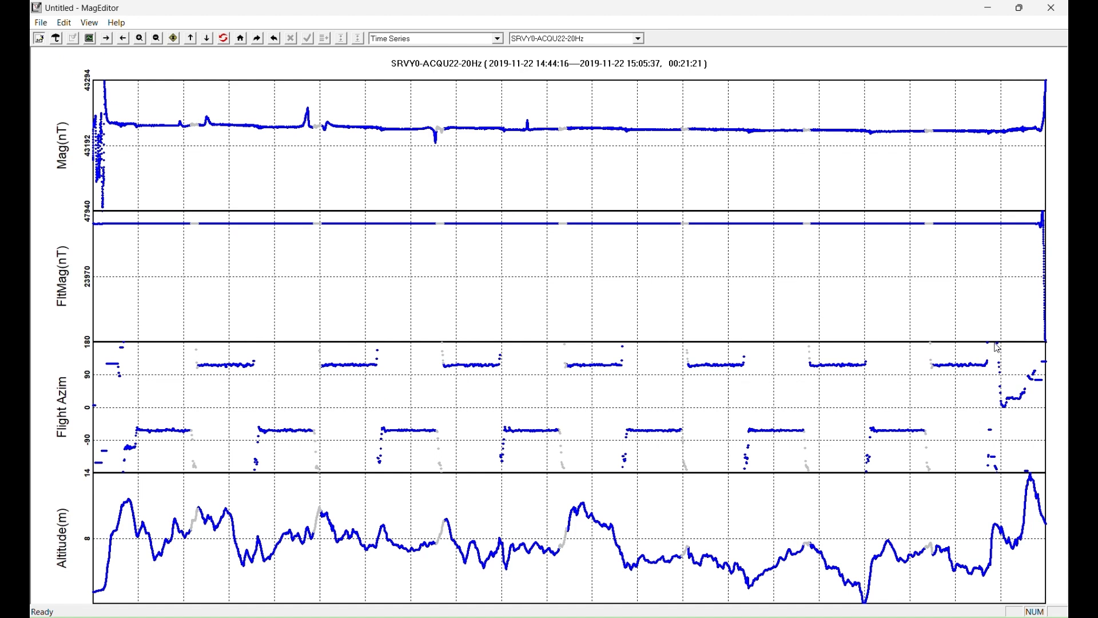
pyautogui.moveTo(998, 348); pyautogui.dragTo(1054, 466)
pyautogui.moveTo(986, 427); pyautogui.dragTo(993, 344)
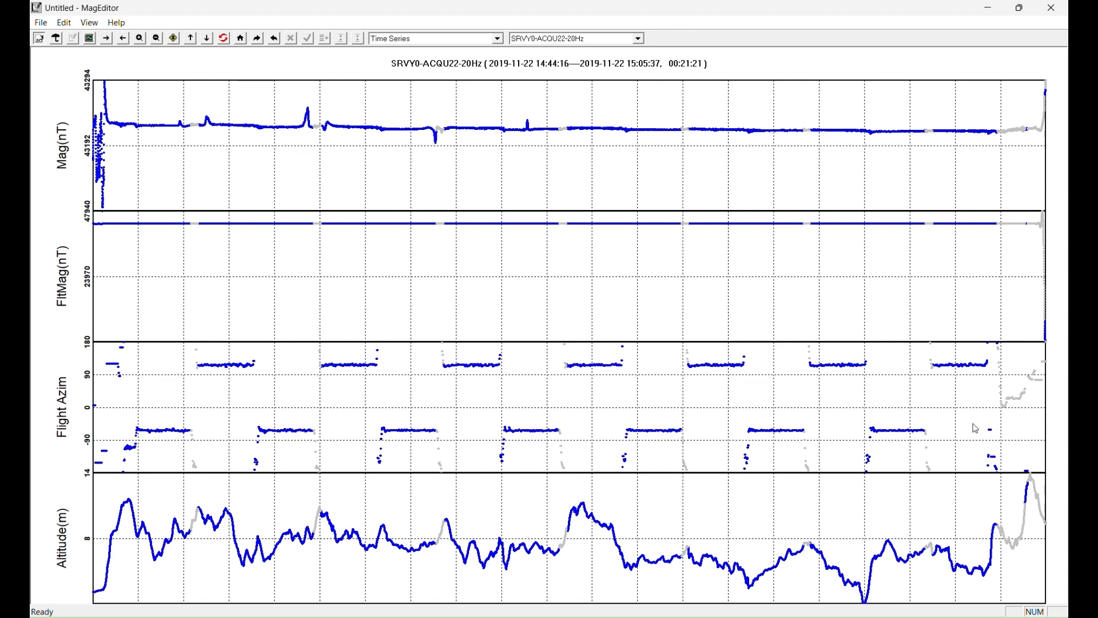
pyautogui.moveTo(982, 415); pyautogui.dragTo(1040, 472)
pyautogui.moveTo(140, 439); pyautogui.dragTo(80, 473)
pyautogui.moveTo(105, 163); pyautogui.dragTo(81, 118)
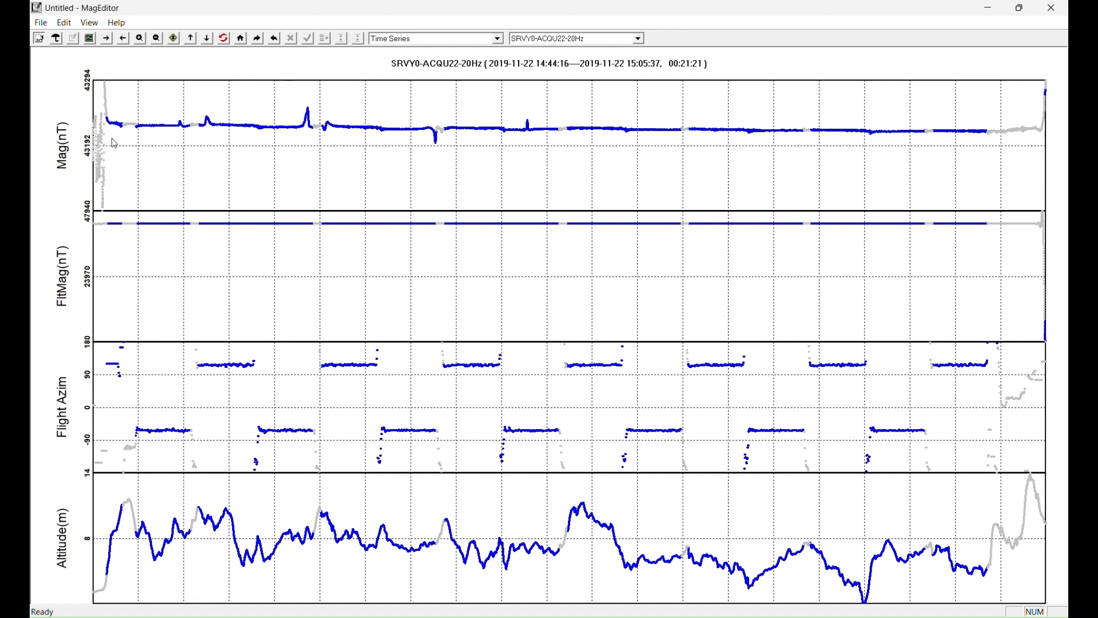
pyautogui.rightClick(199, 188)
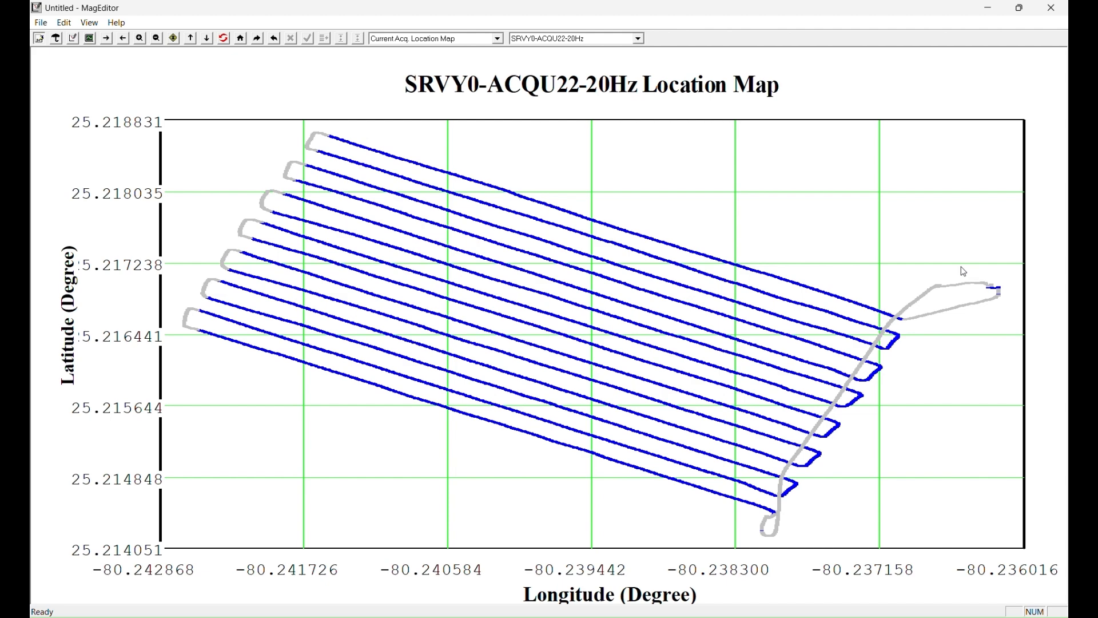
pyautogui.moveTo(1004, 320); pyautogui.dragTo(1005, 320)
# - Hide the disabled records and disable the turns along the east ends of the survey lines
pyautogui.click(57, 40)
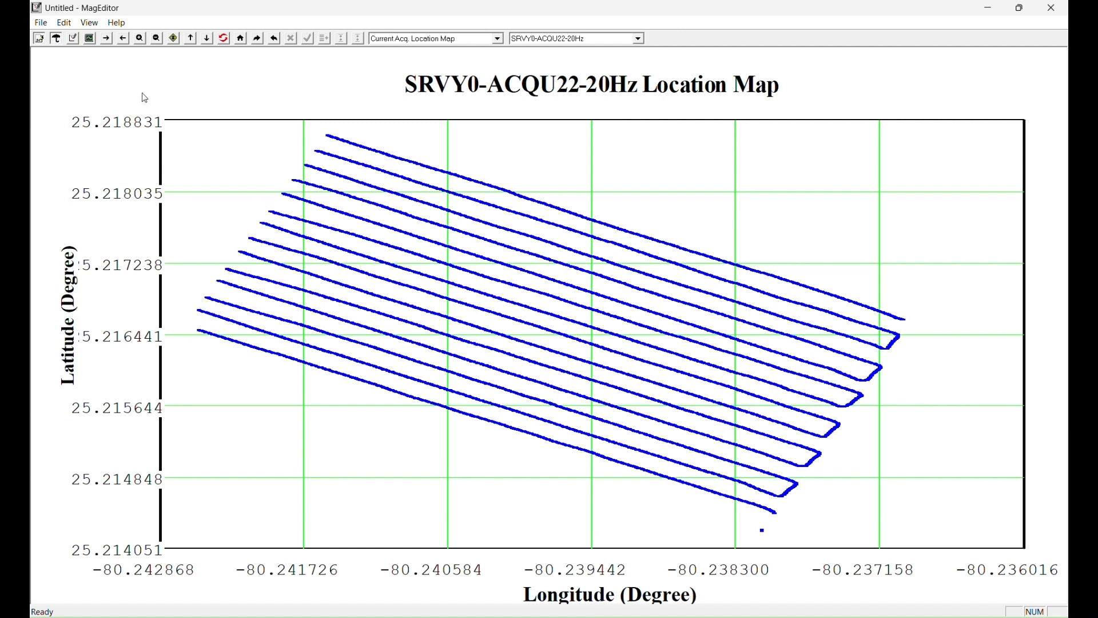
pyautogui.click(73, 39)
pyautogui.moveTo(850, 420); pyautogui.dragTo(761, 533)
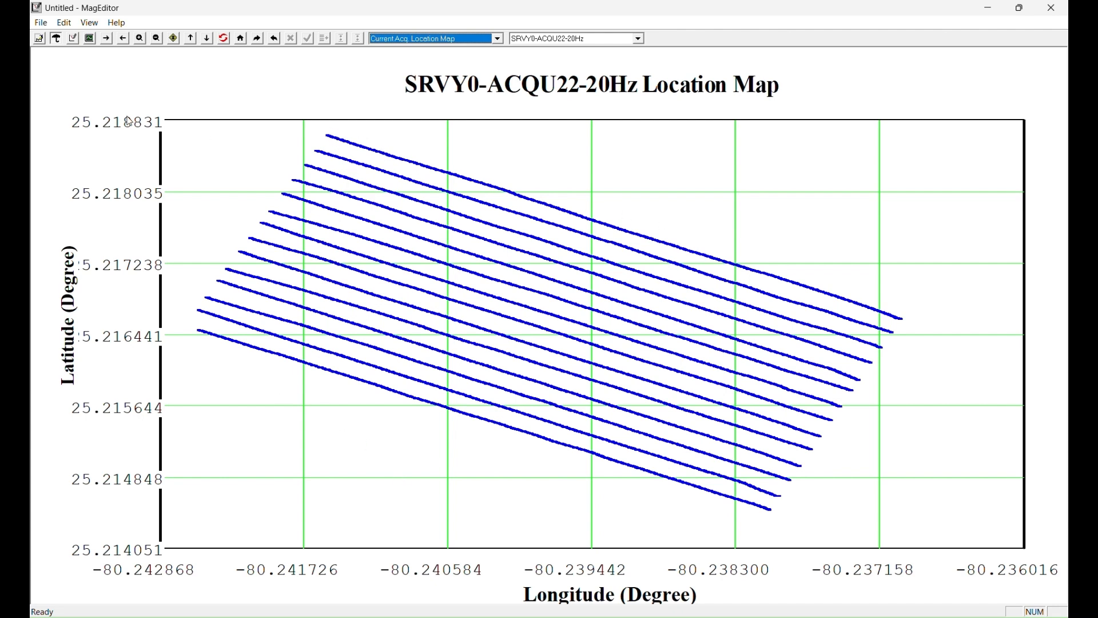
# - Generate survey lines automatically by azimuth difference of 45 with a minimum line length of 20 for all acquisitions
pyautogui.click(63, 22)
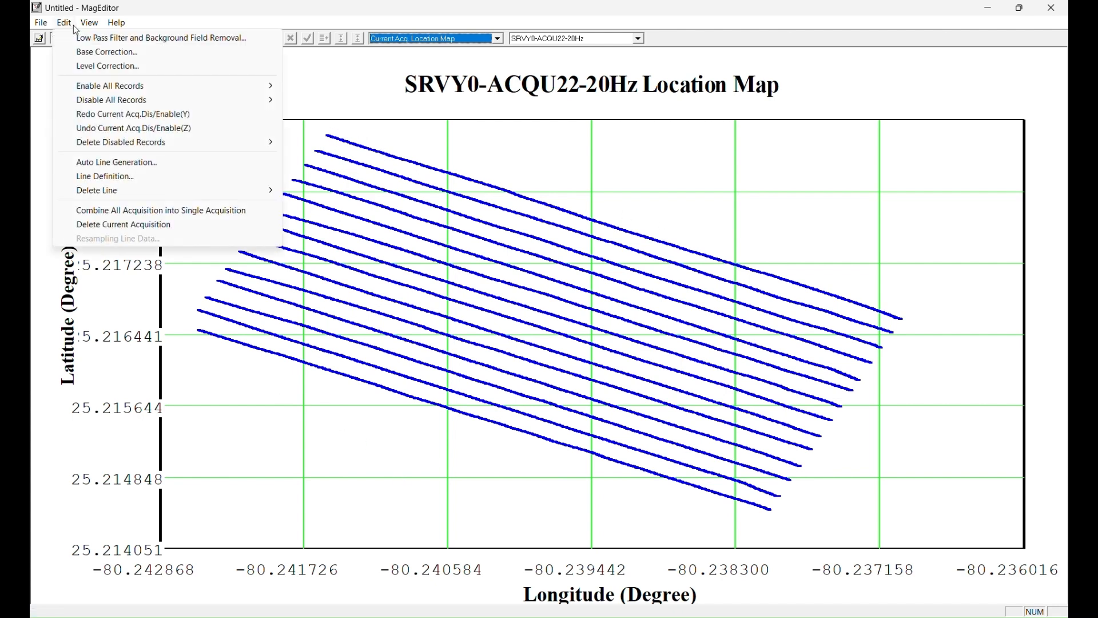
pyautogui.click(131, 167)
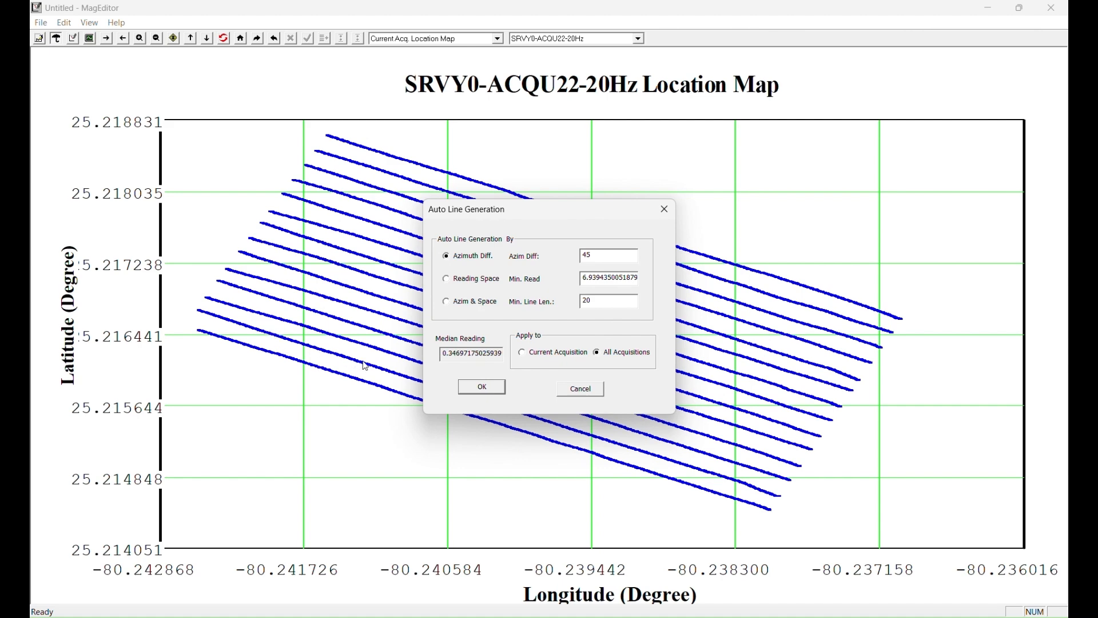
pyautogui.click(483, 387)
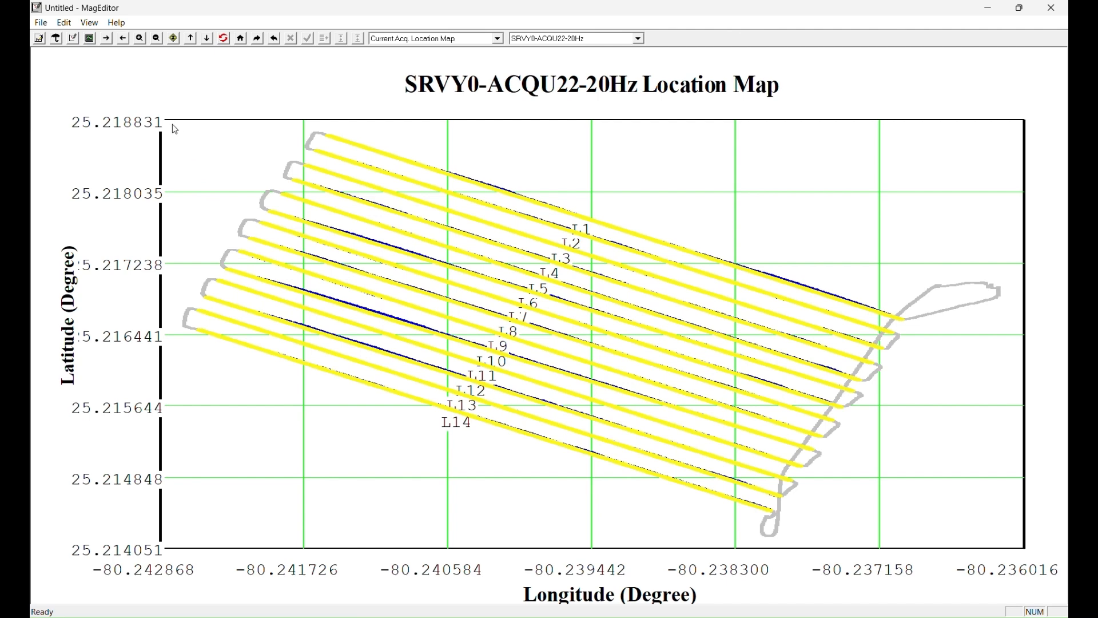
# - Review the generated lines in the Line Definition list, checking their leveling corrections and azimuths
pyautogui.click(66, 24)
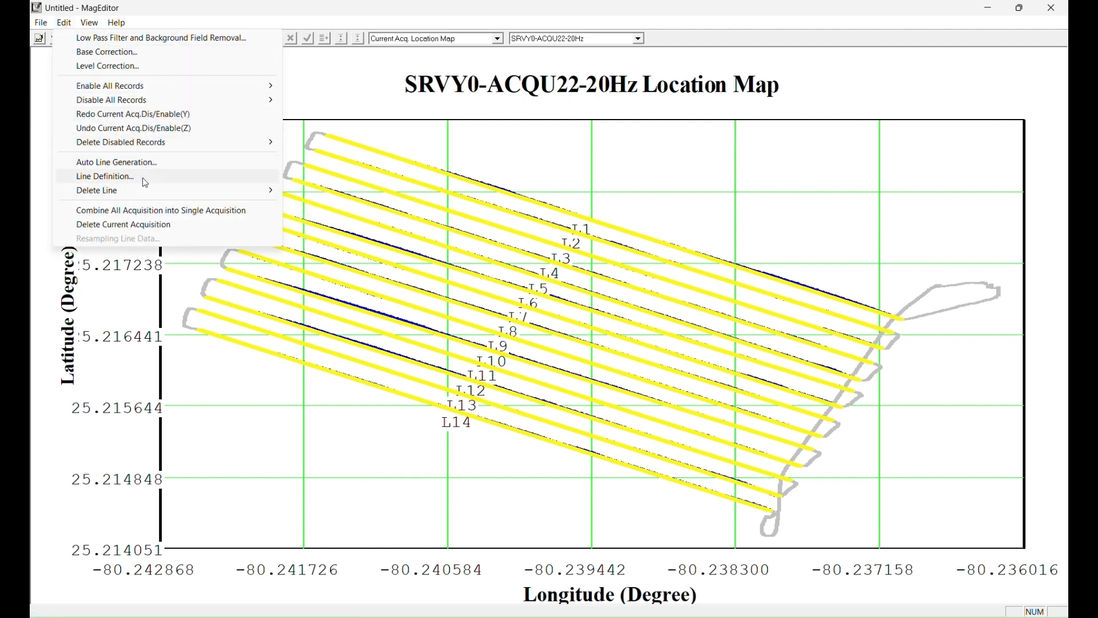
pyautogui.click(105, 176)
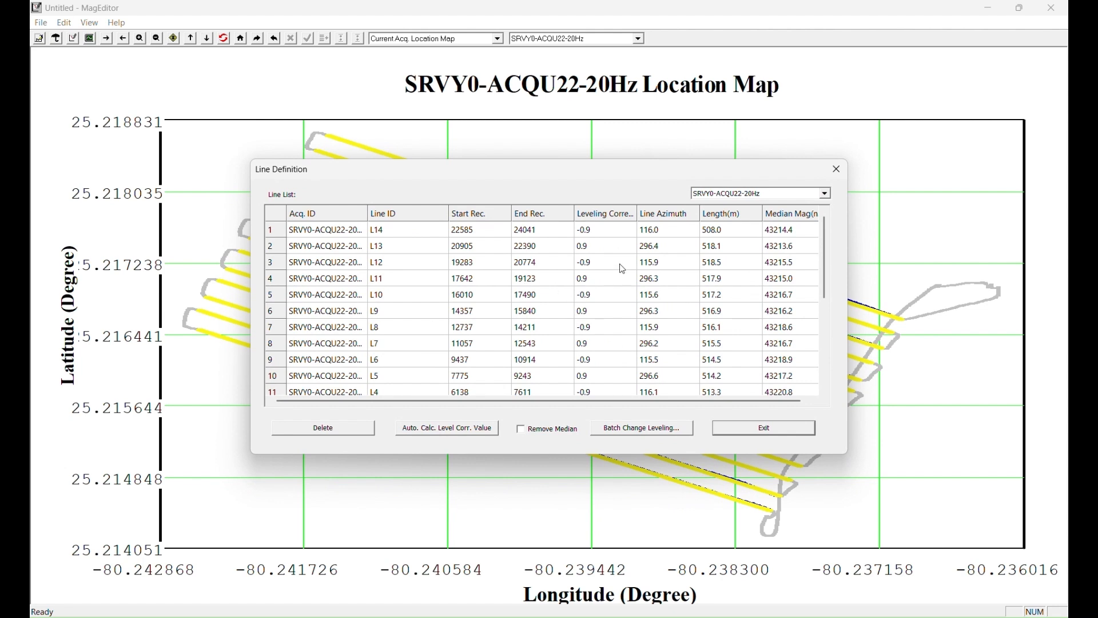
pyautogui.scroll(-3, 616, 280)
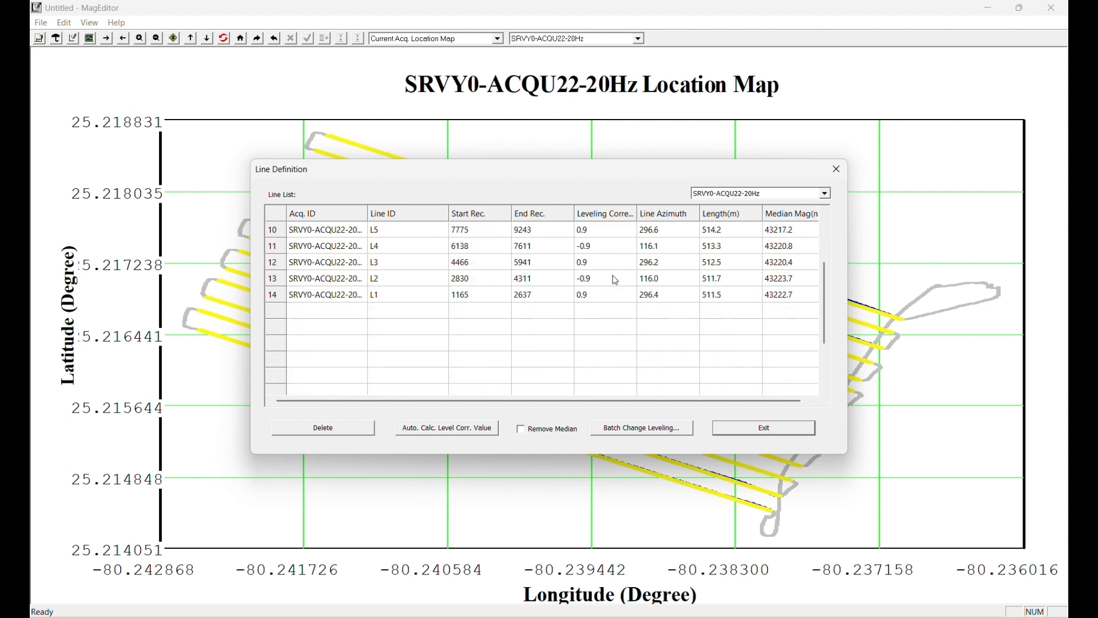
pyautogui.scroll(3, 615, 280)
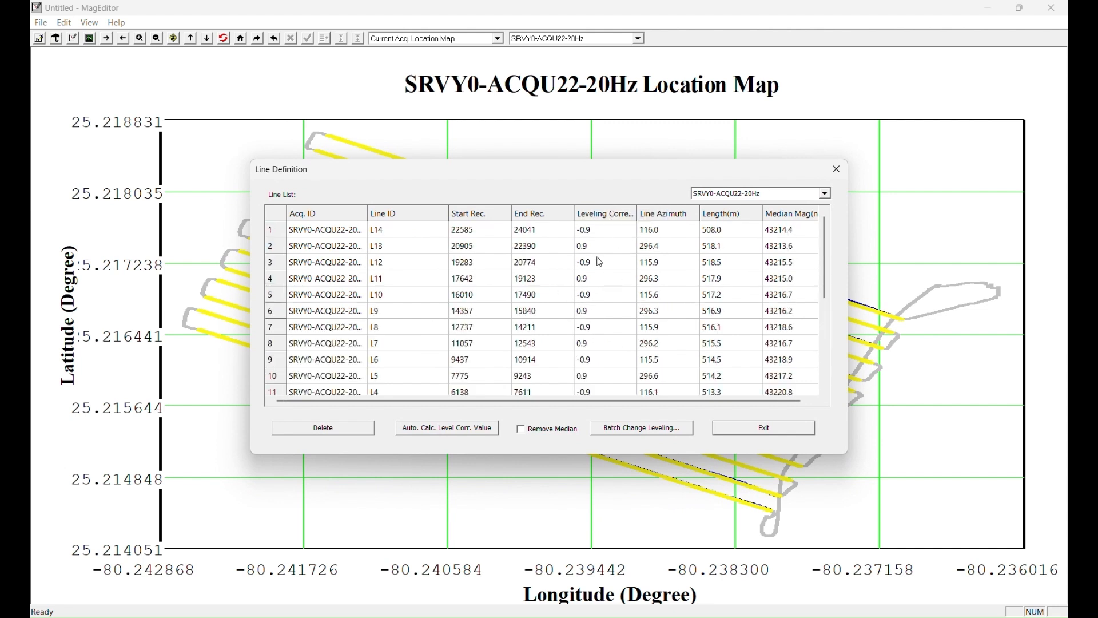
pyautogui.scroll(-1, 599, 270)
pyautogui.click(836, 169)
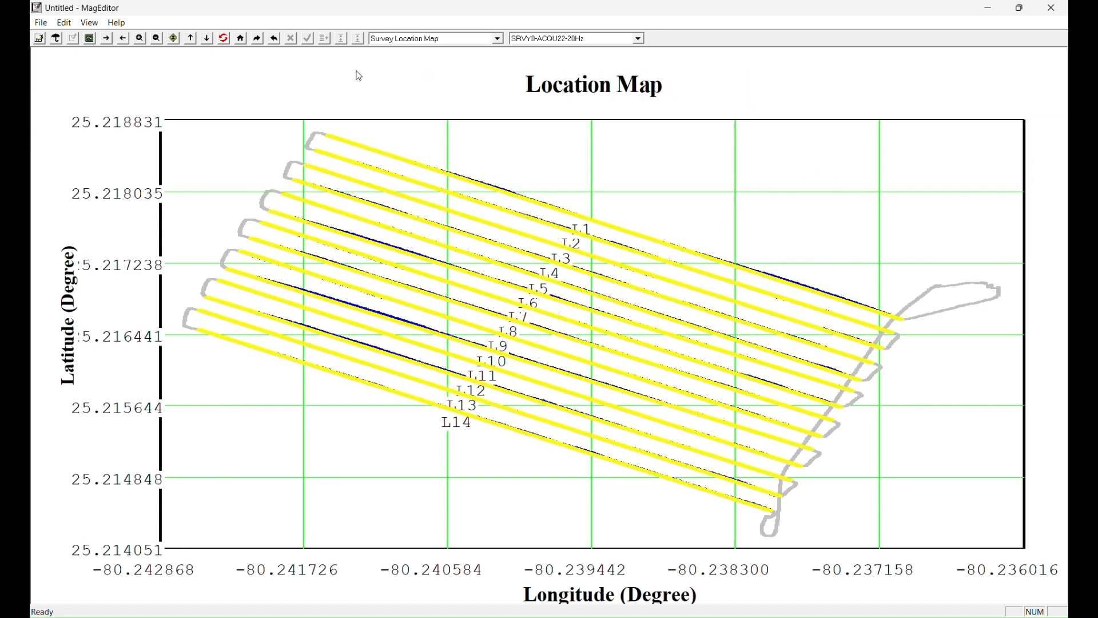
# - Display the Total Field Profile plot and set it to show 14 lines per page
pyautogui.click(439, 40)
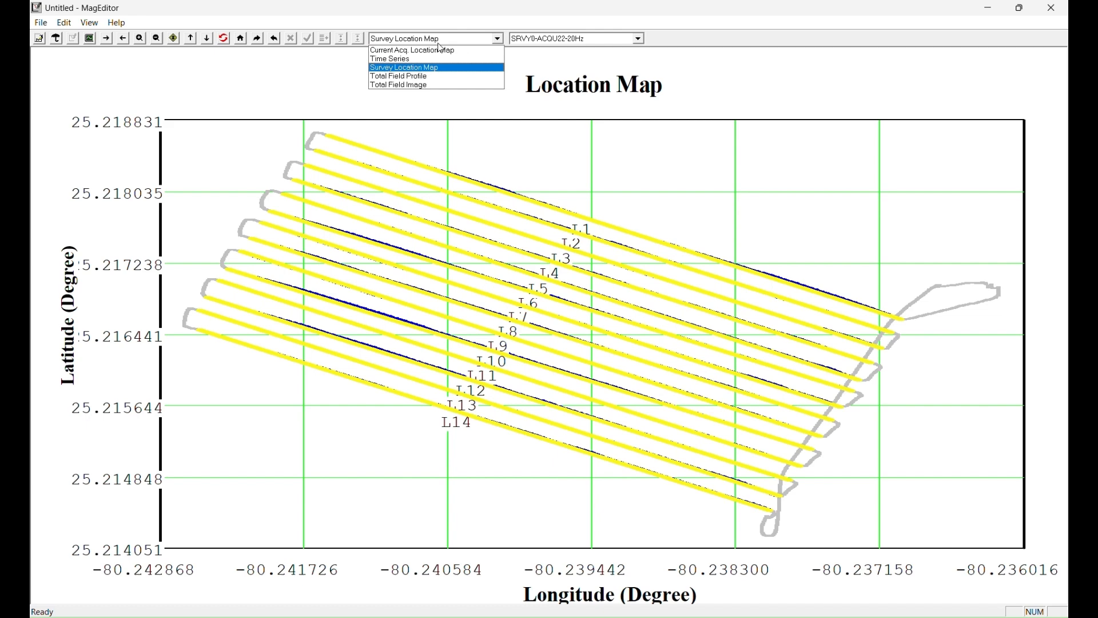
pyautogui.click(401, 76)
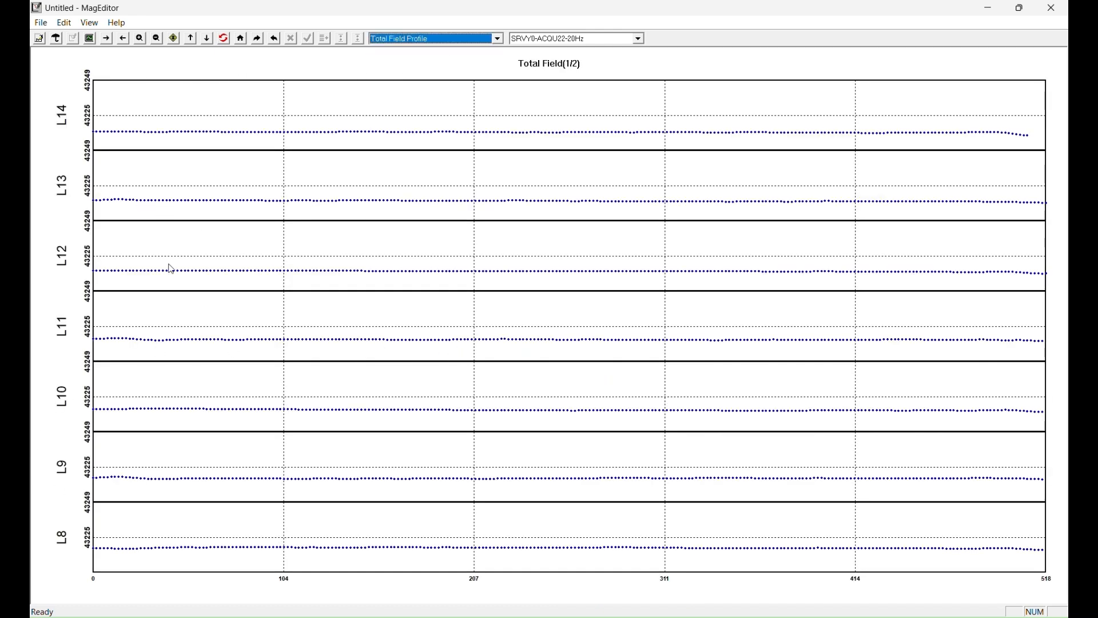
pyautogui.click(90, 24)
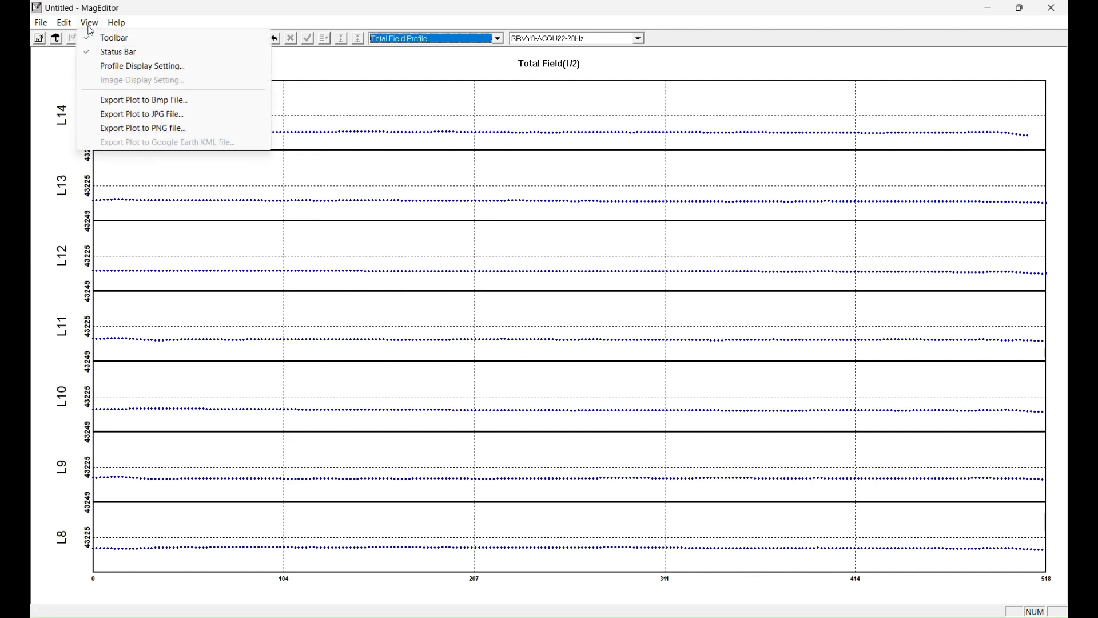
pyautogui.click(137, 67)
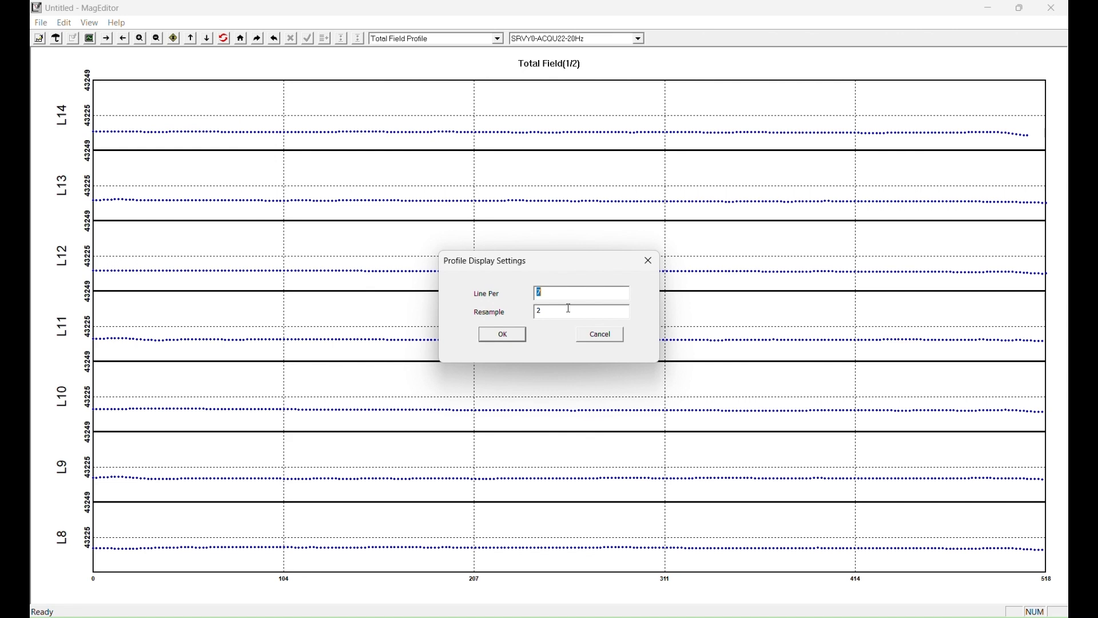
pyautogui.write('14')
pyautogui.click(512, 337)
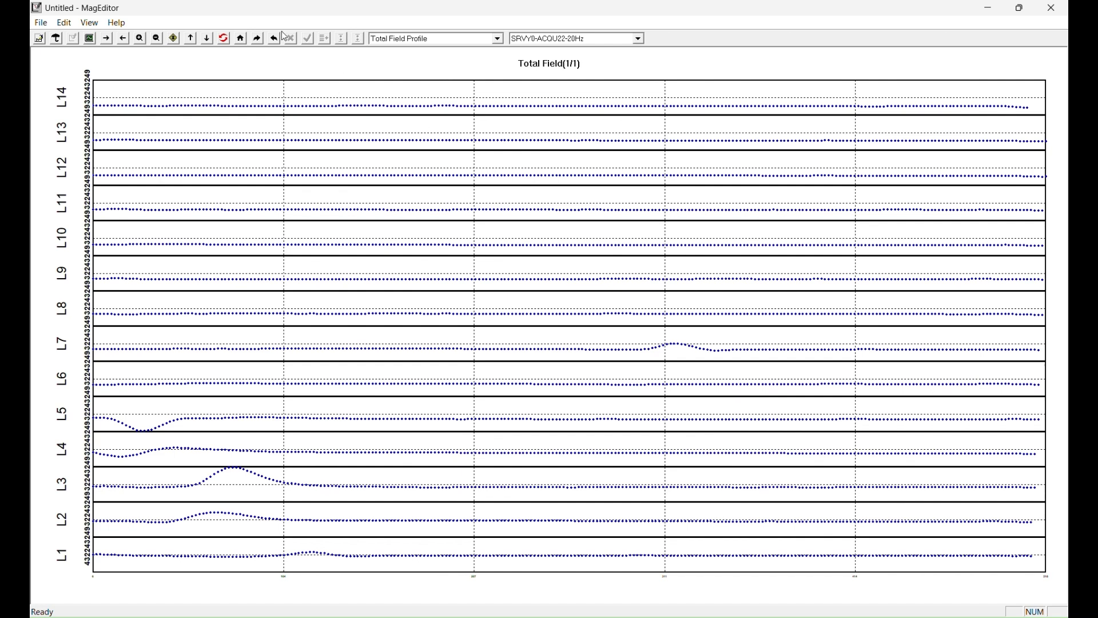
# - Set the profile display to 7 lines per page and look through both pages of total field profiles
pyautogui.click(90, 23)
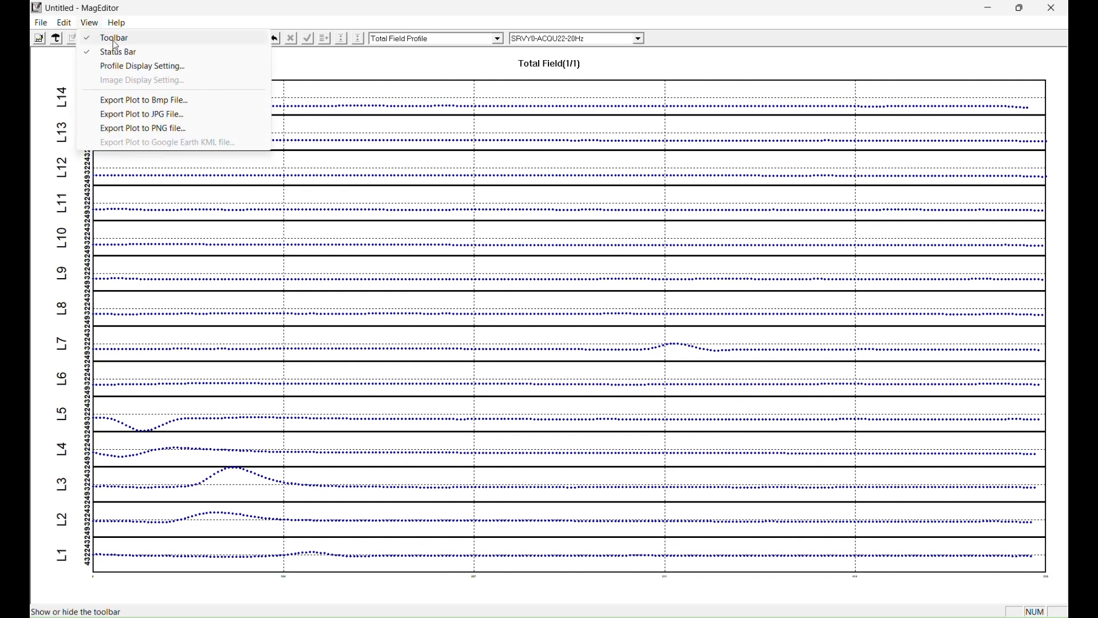
pyautogui.click(143, 66)
pyautogui.click(567, 296)
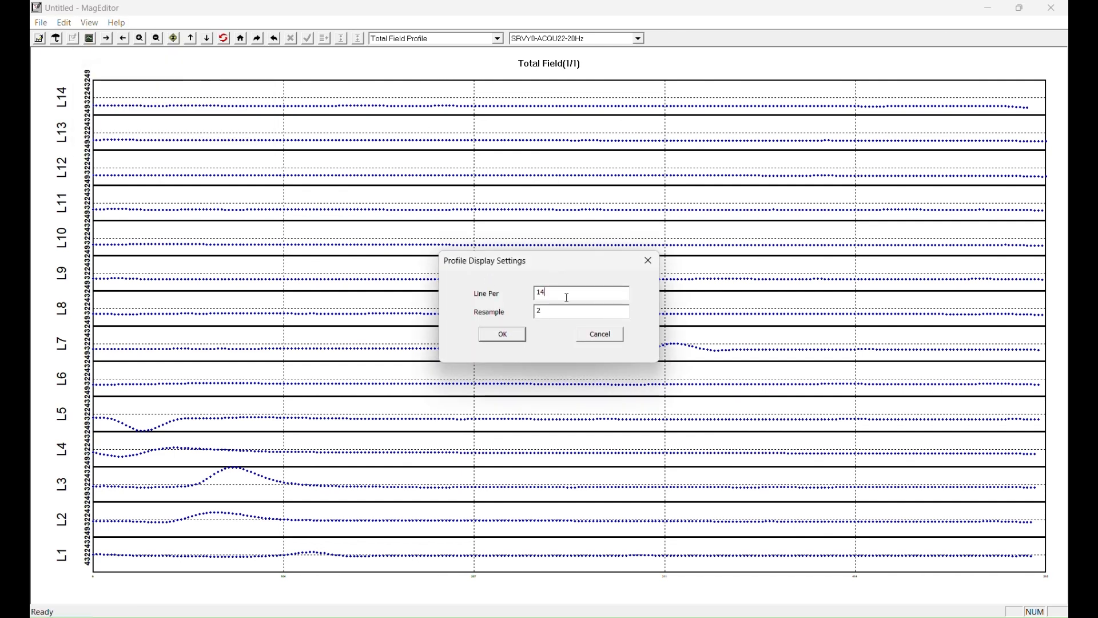
pyautogui.write('2')
pyautogui.click(503, 335)
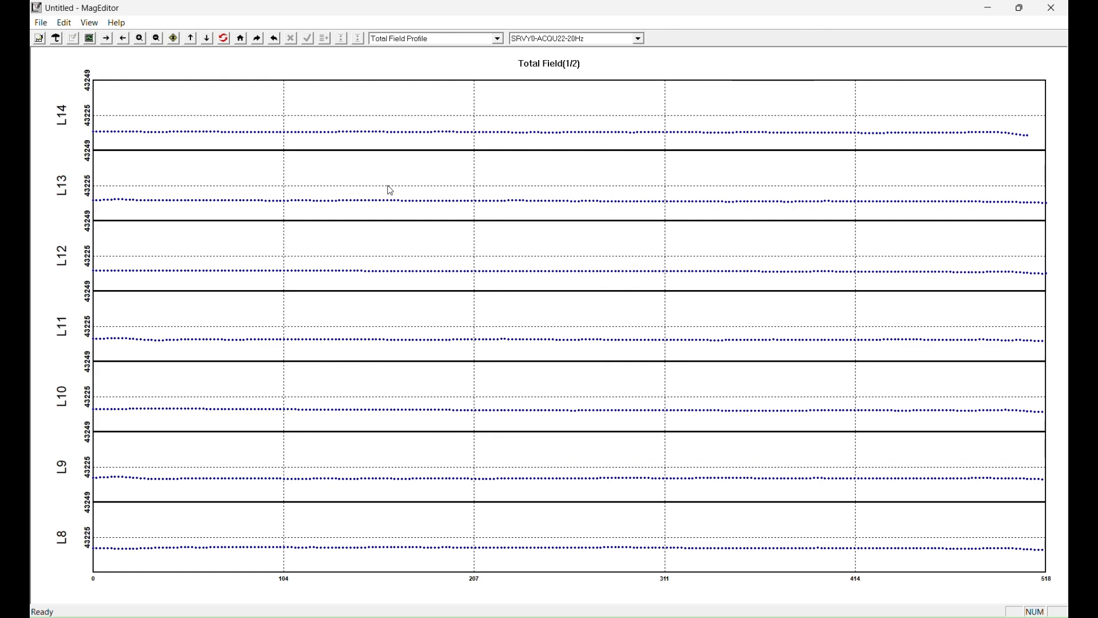
pyautogui.press('pagedown')
pyautogui.press('pageup')
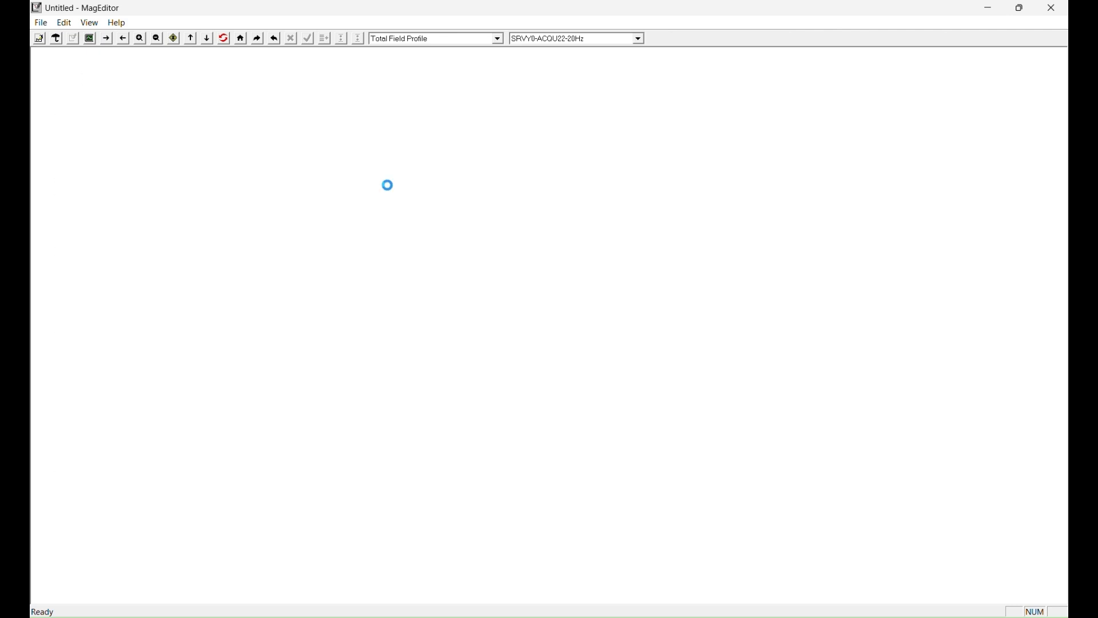
pyautogui.press('pageup')
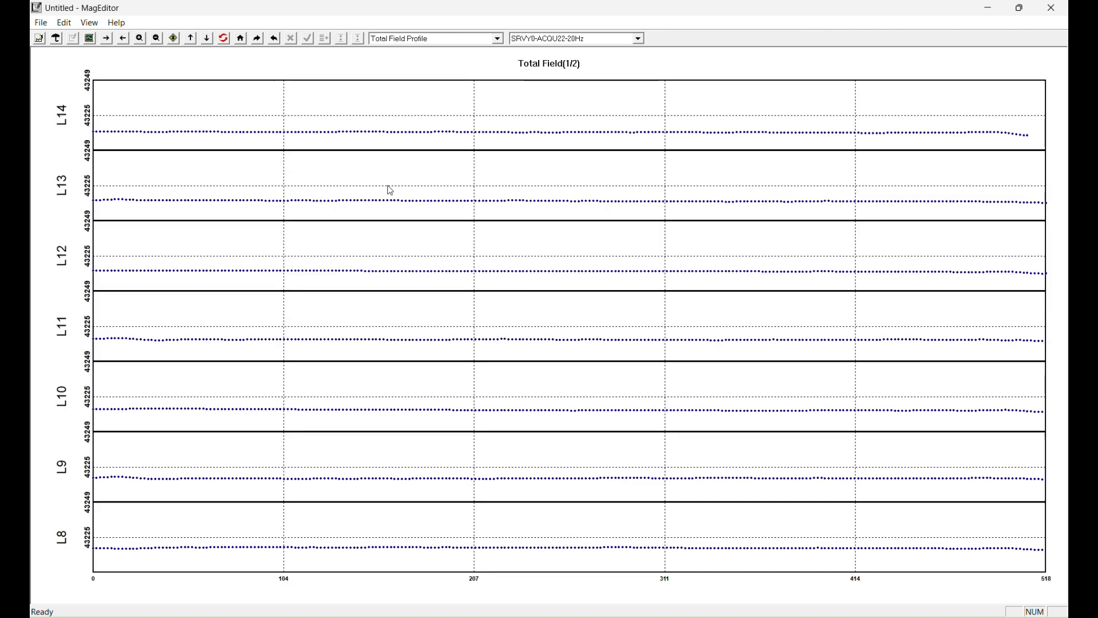
pyautogui.press('pagedown')
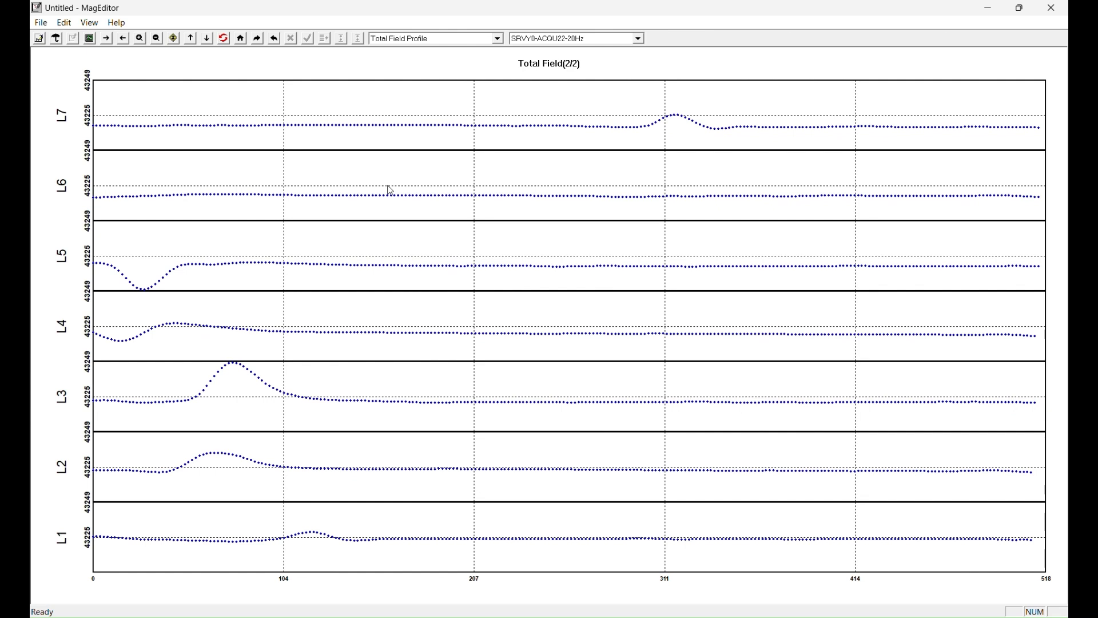
# - Display the Total Field Image and set its image resolution to 256X256
pyautogui.click(420, 47)
pyautogui.click(422, 87)
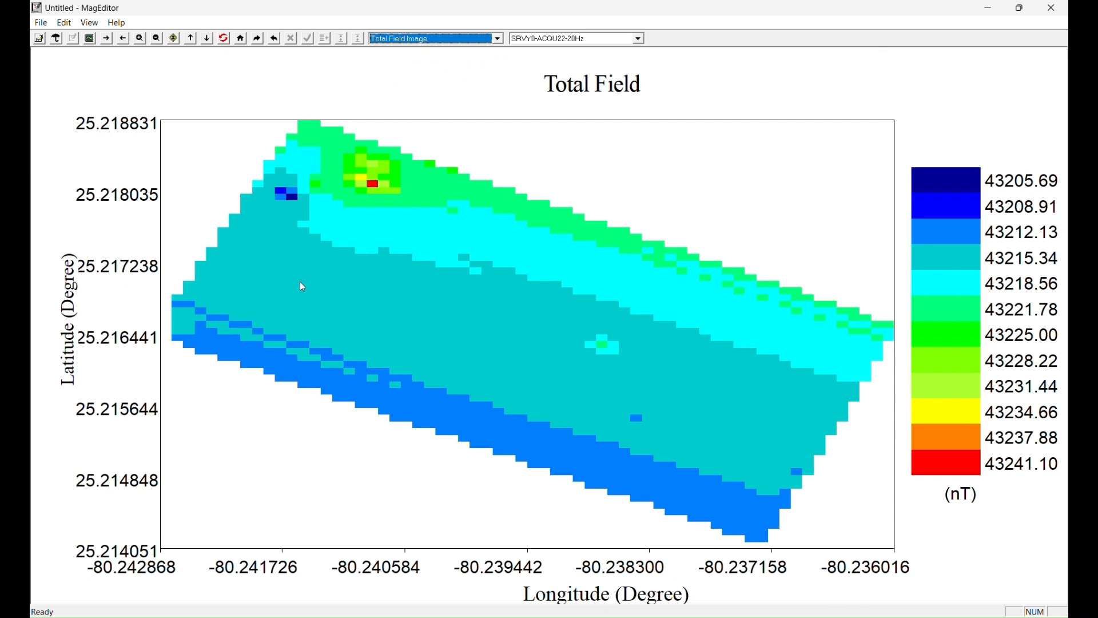
pyautogui.click(89, 22)
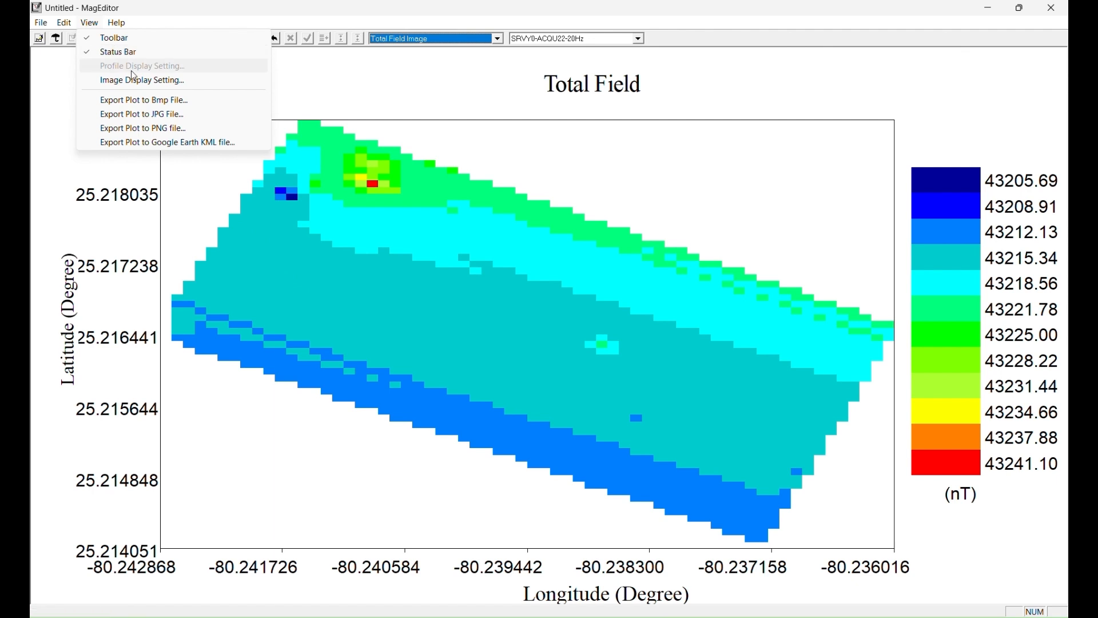
pyautogui.click(147, 82)
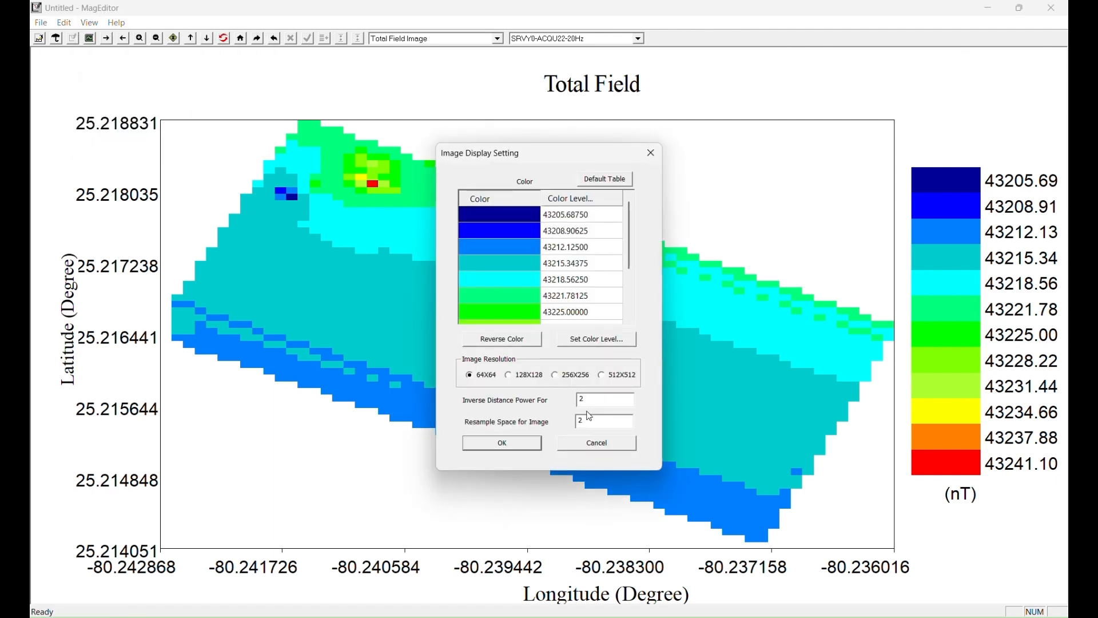
pyautogui.click(556, 375)
pyautogui.click(493, 442)
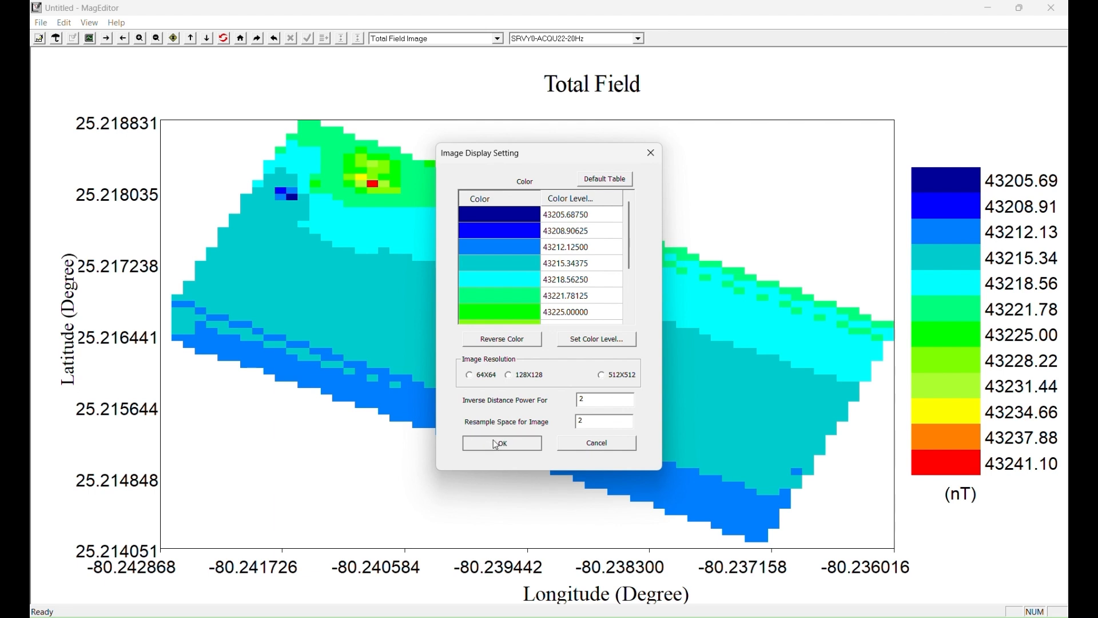